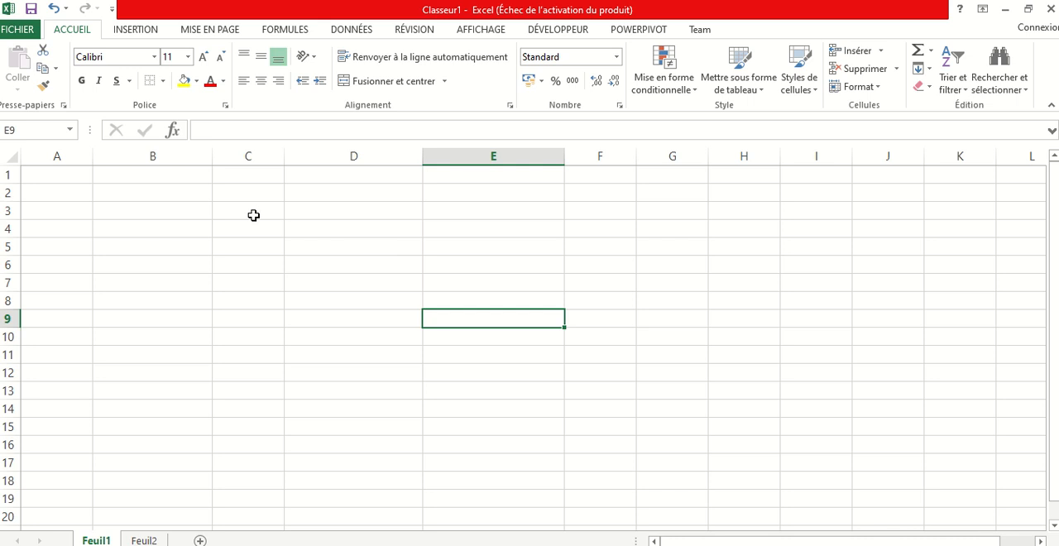
click(146, 32)
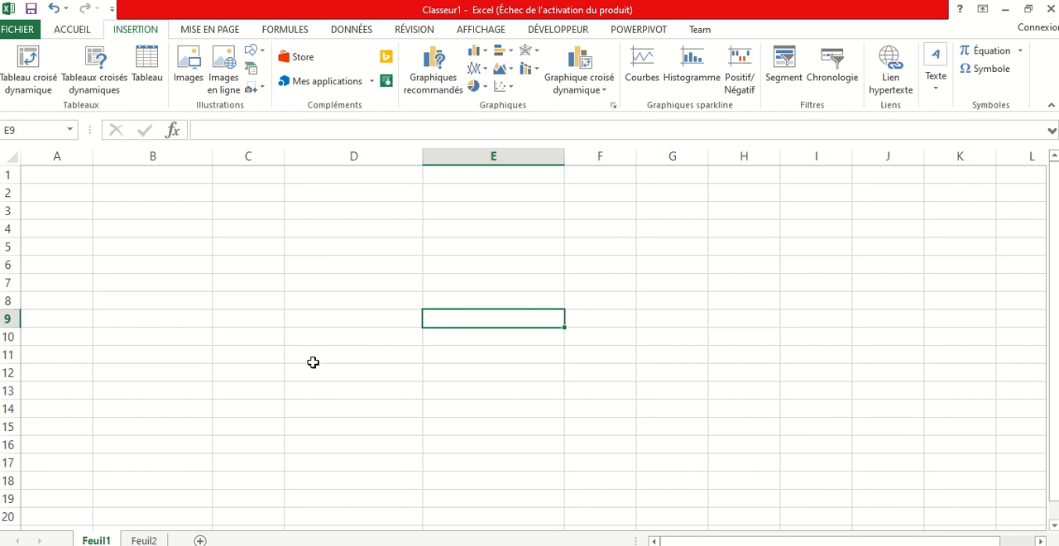
click(179, 300)
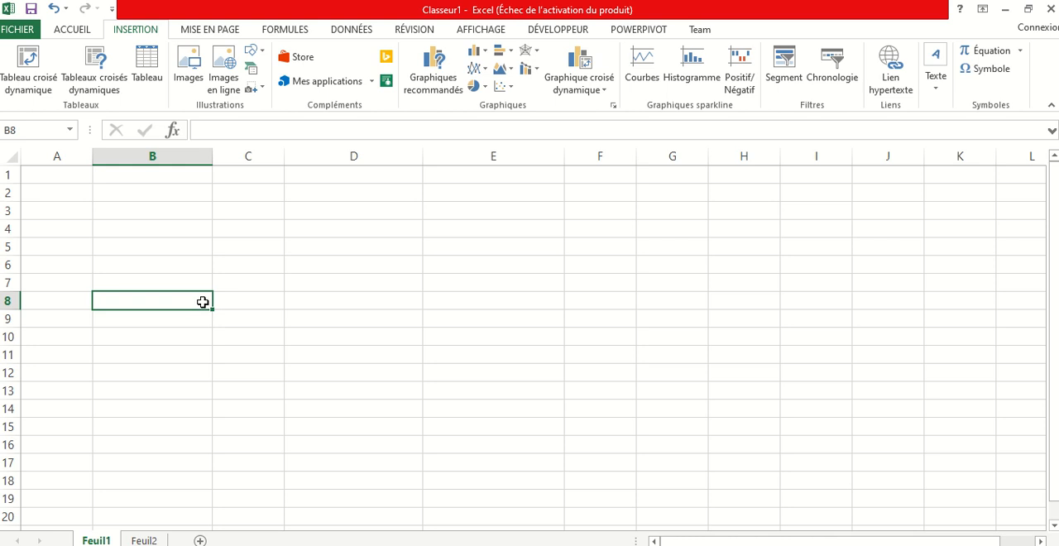
click(346, 214)
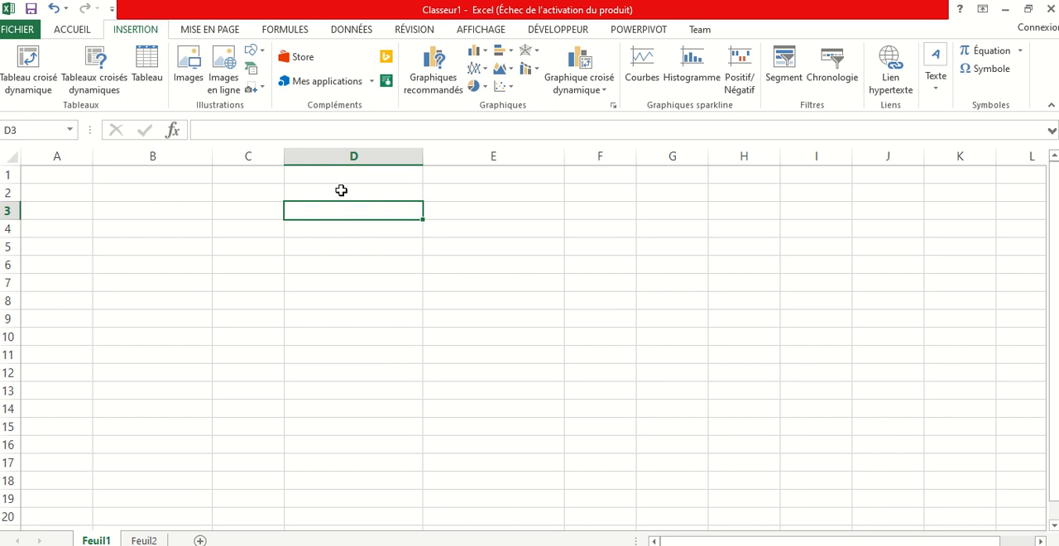
Merge and center cells D2:F2 and enter the title VENTE DES PRODUITS in them
drag(345, 190, 625, 197)
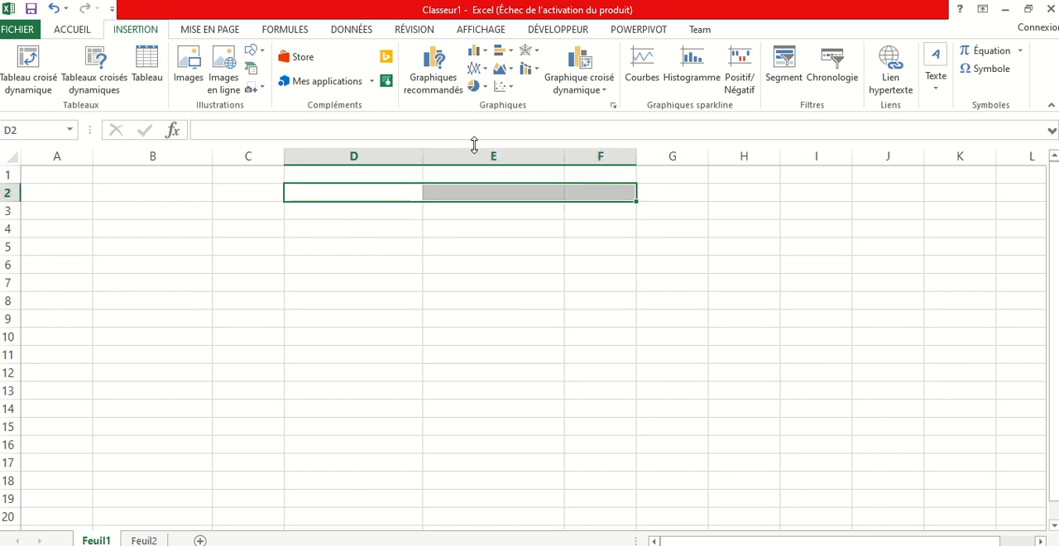
click(73, 29)
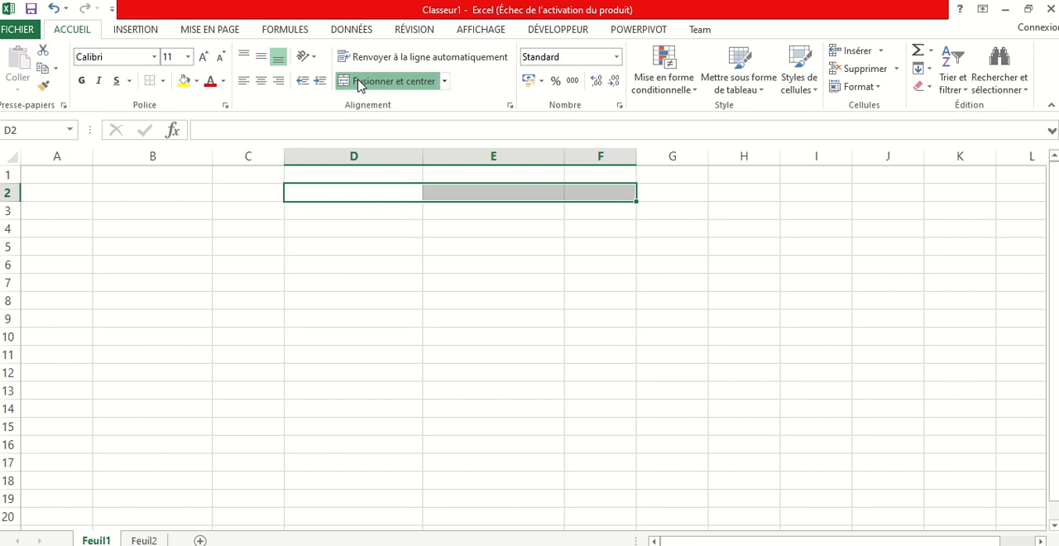
click(359, 81)
text(VEN)
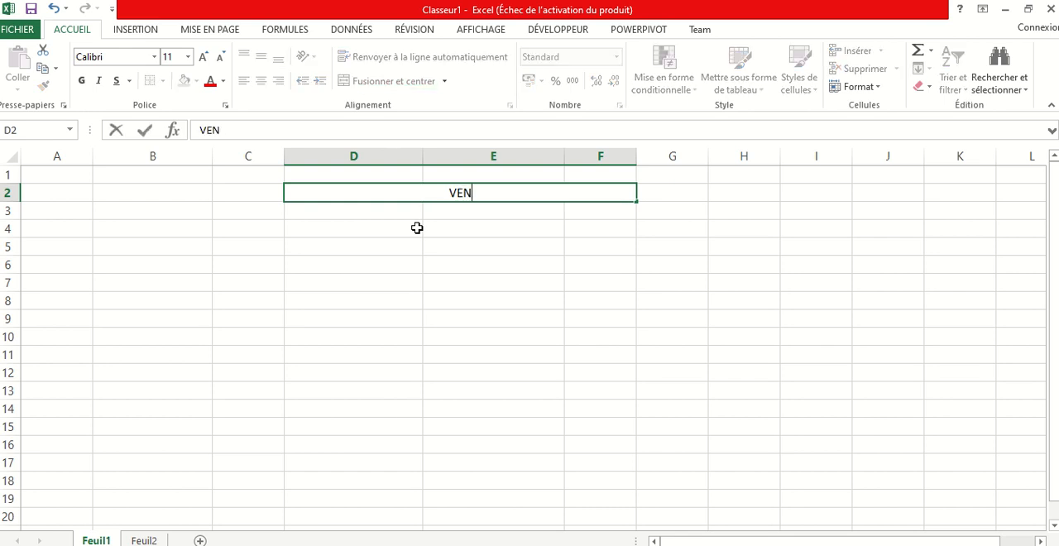
text(TE DE)
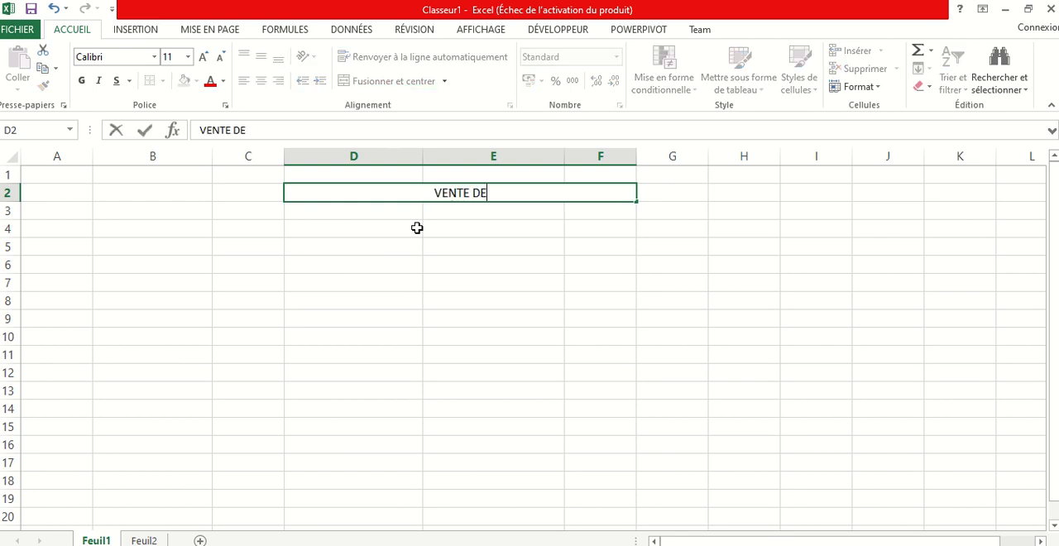
text(S PRO)
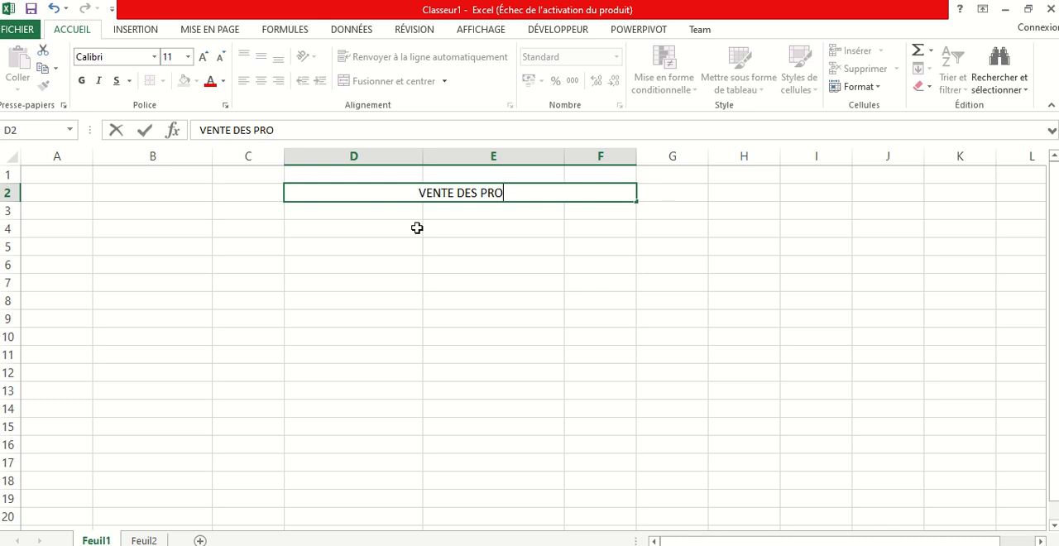
text(DUITS)
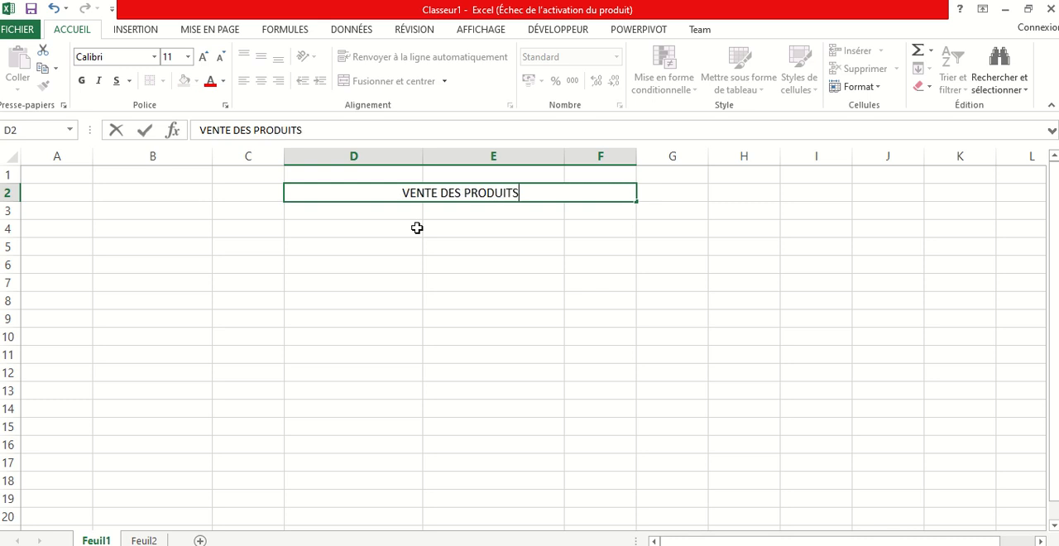
click(426, 281)
Enter the column headers ARTICLE VENDU in D3 and DATE DE VENTE in E3
click(354, 211)
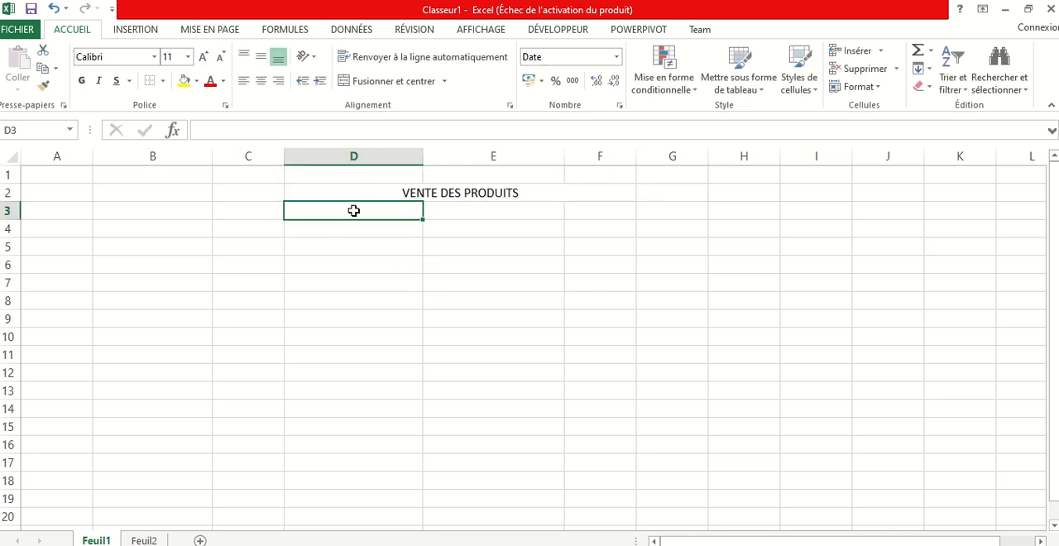
text(AR)
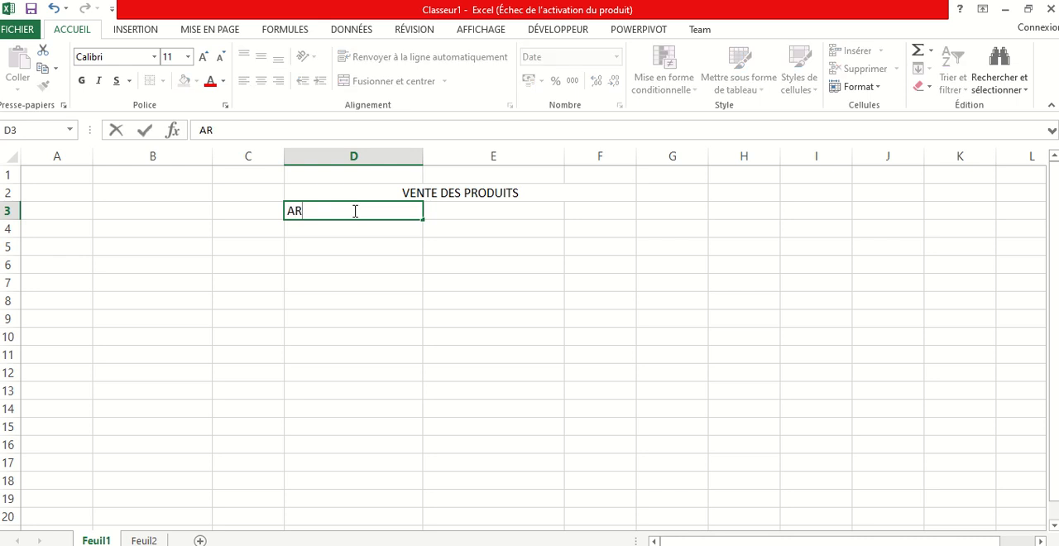
text(TICLE VENDU)
click(473, 212)
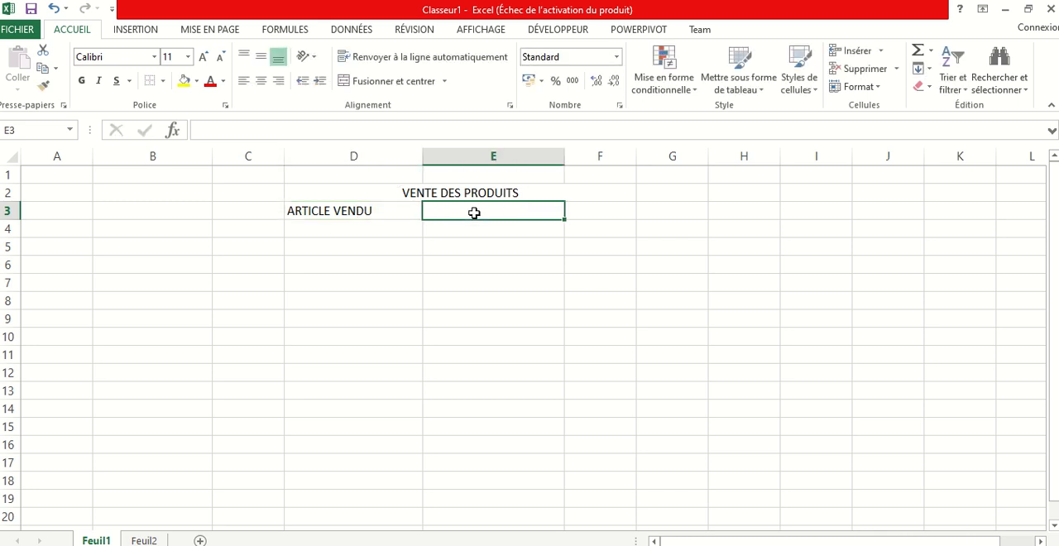
text(DATE )
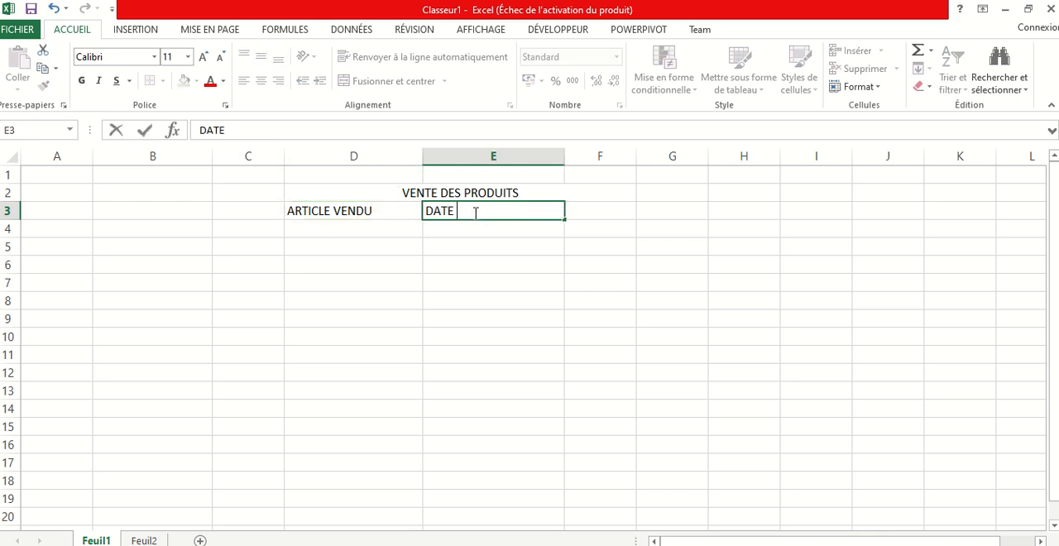
text(DE VENTE)
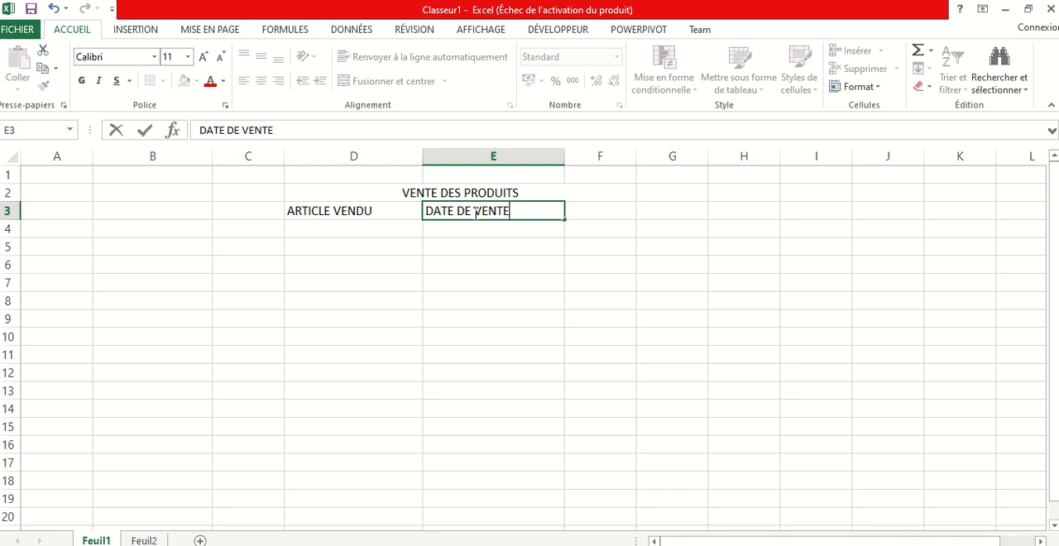
Enter the header DATE ACTUELLE in F3 and widen column F to fit it
click(605, 214)
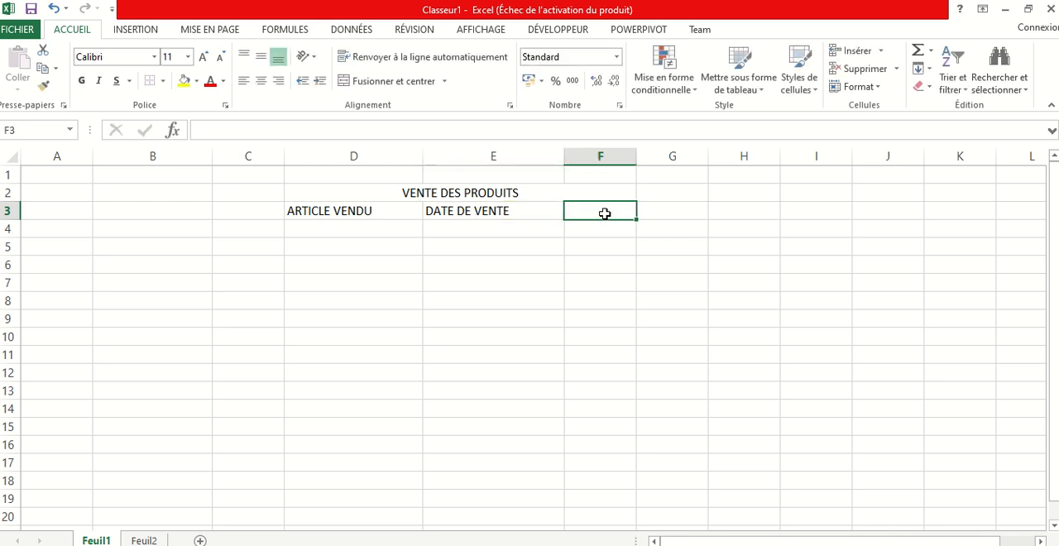
text(DATE)
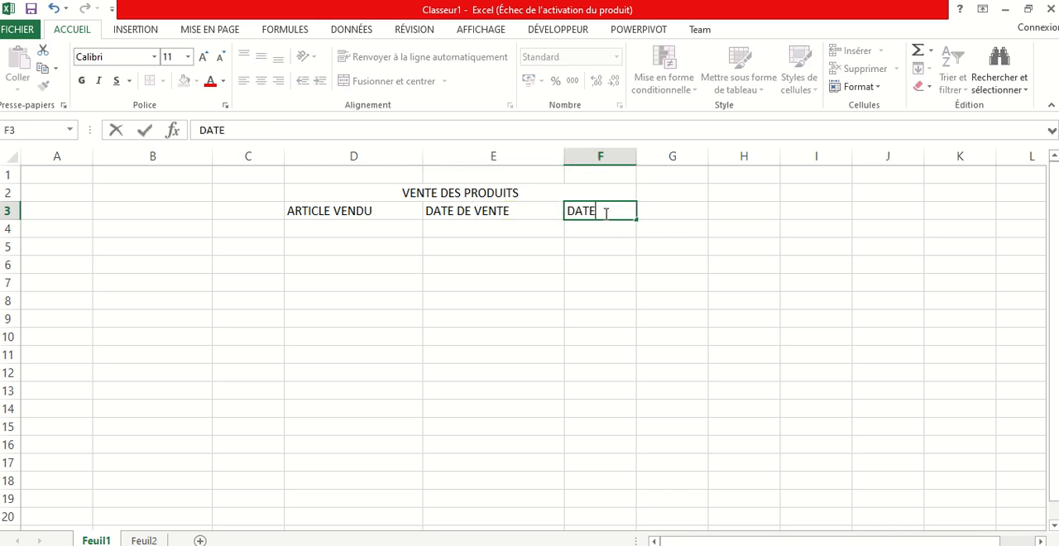
text( ACTUELLE)
drag(600, 301, 600, 283)
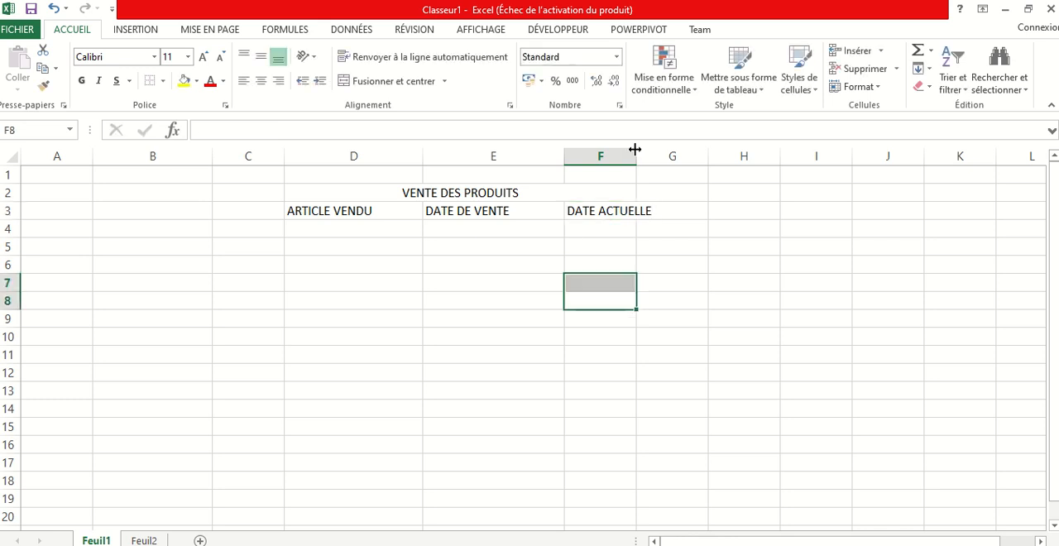
drag(636, 156, 698, 158)
click(341, 211)
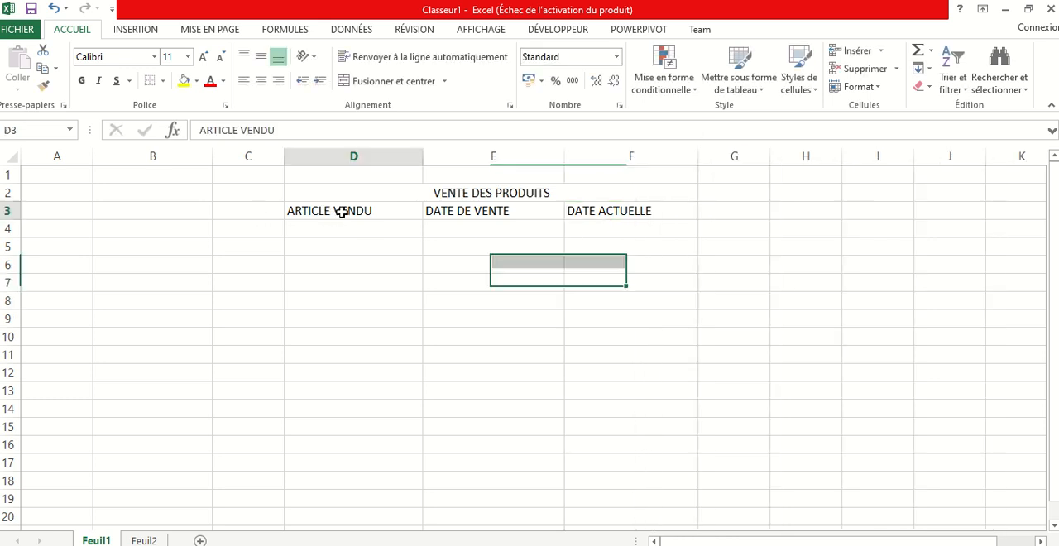
click(344, 235)
drag(344, 241, 346, 300)
drag(468, 230, 475, 303)
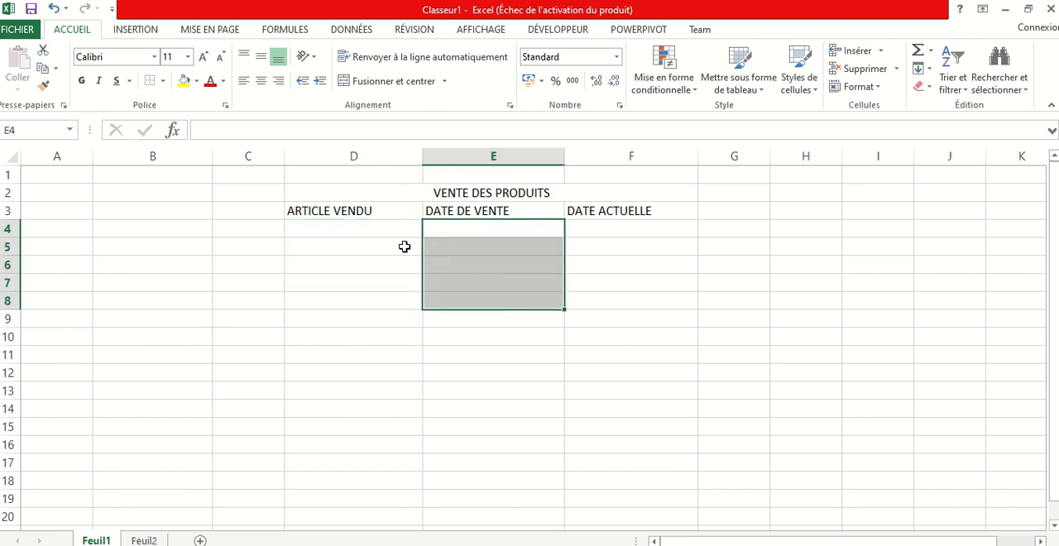
drag(603, 226, 614, 305)
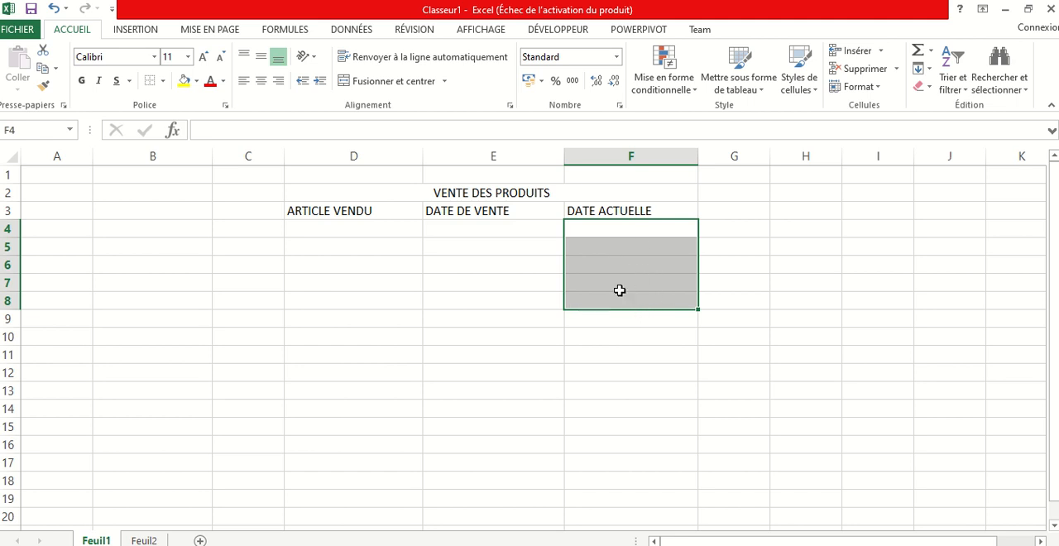
click(383, 232)
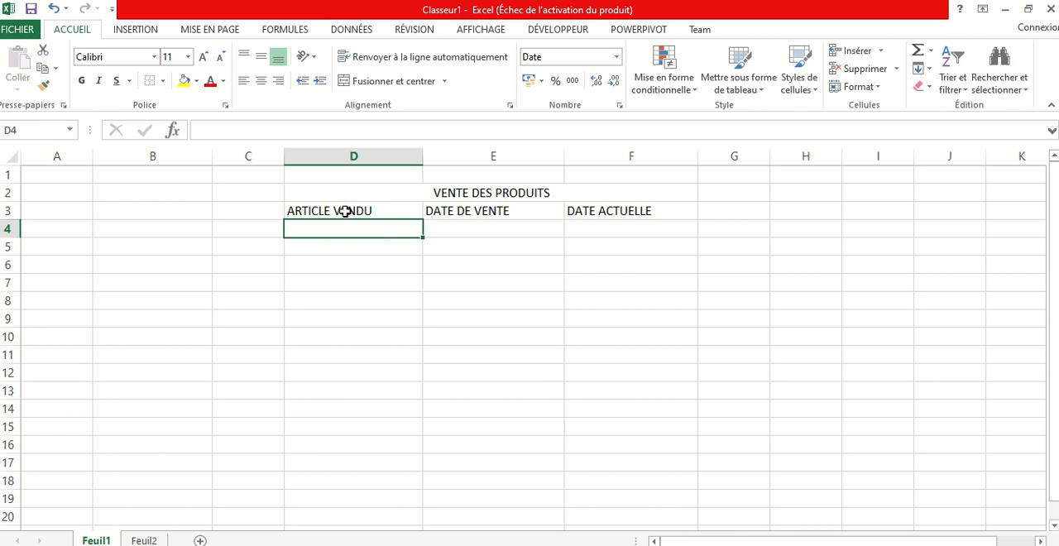
Apply all borders to the table range D3:F10
drag(348, 210, 631, 322)
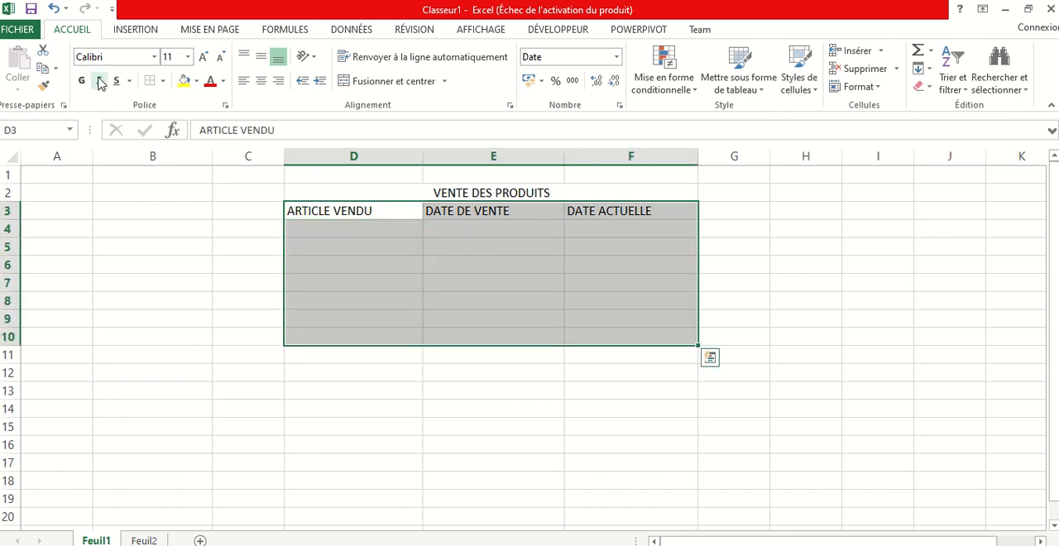
click(163, 80)
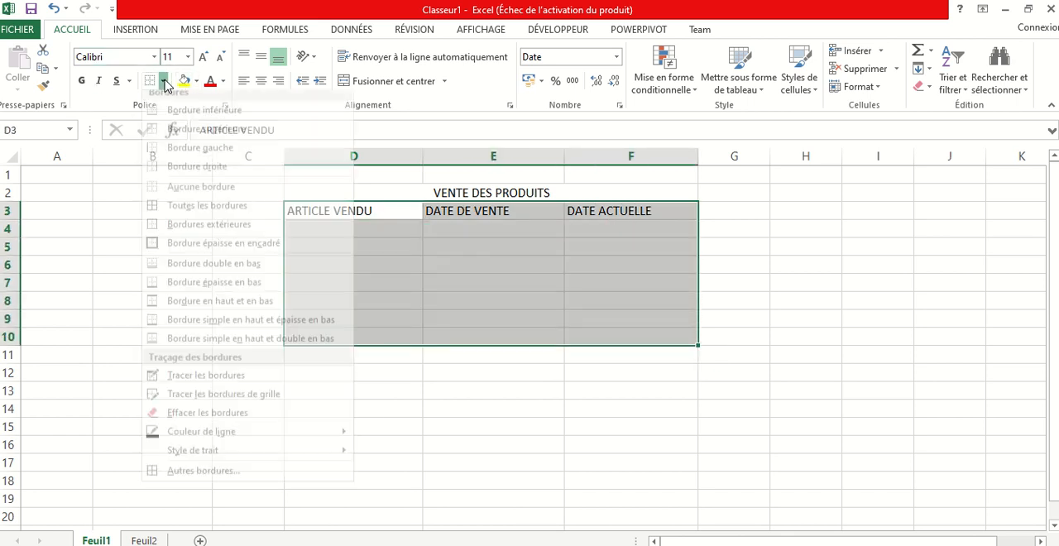
click(179, 215)
click(478, 300)
Enter HARICOTS as the first sold article in D4
click(367, 229)
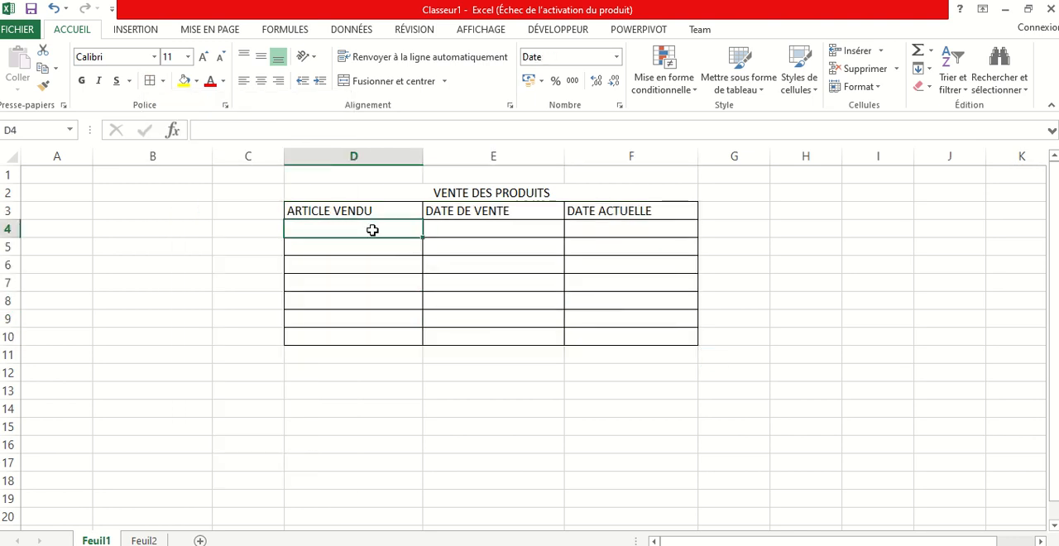
text(HARICOTS)
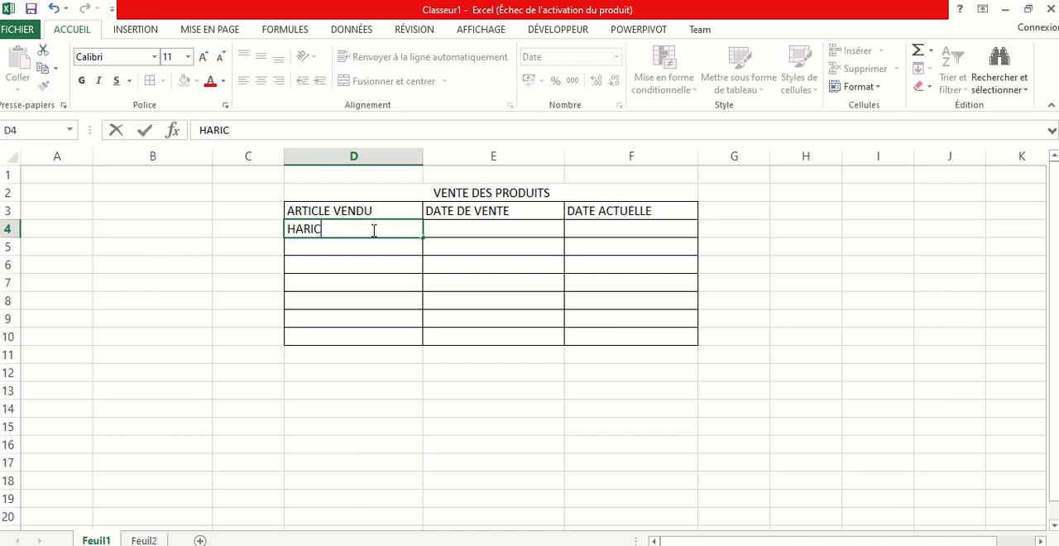
Enter the sale date for HARICOTS in E4 with the formula =DATE(2024;05;10)
click(464, 231)
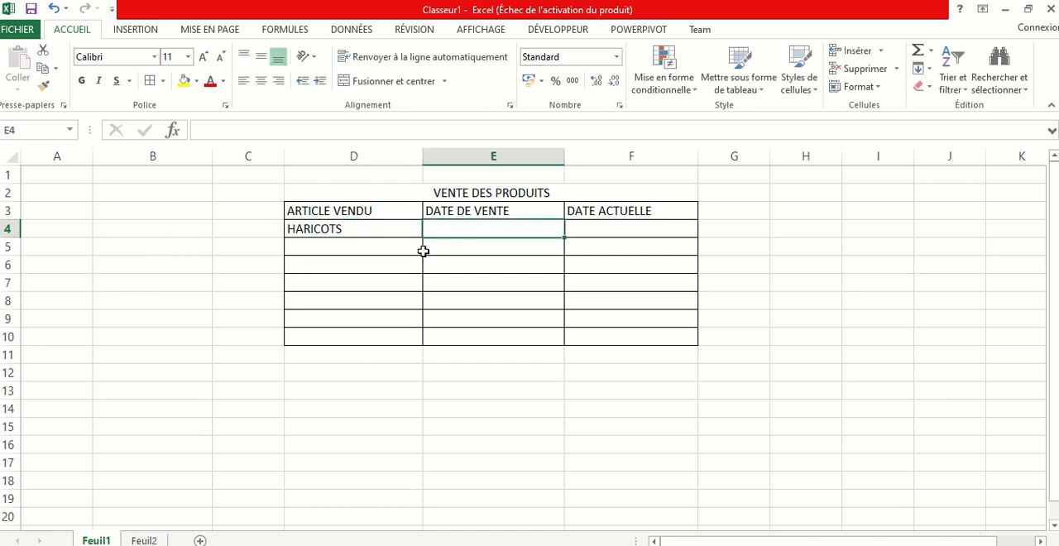
text(=DA)
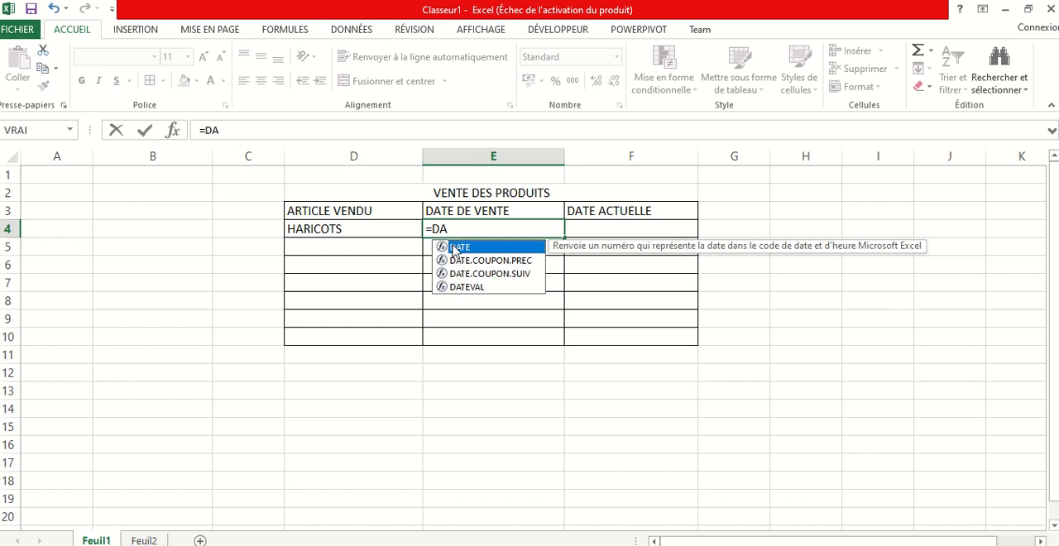
double_click(447, 247)
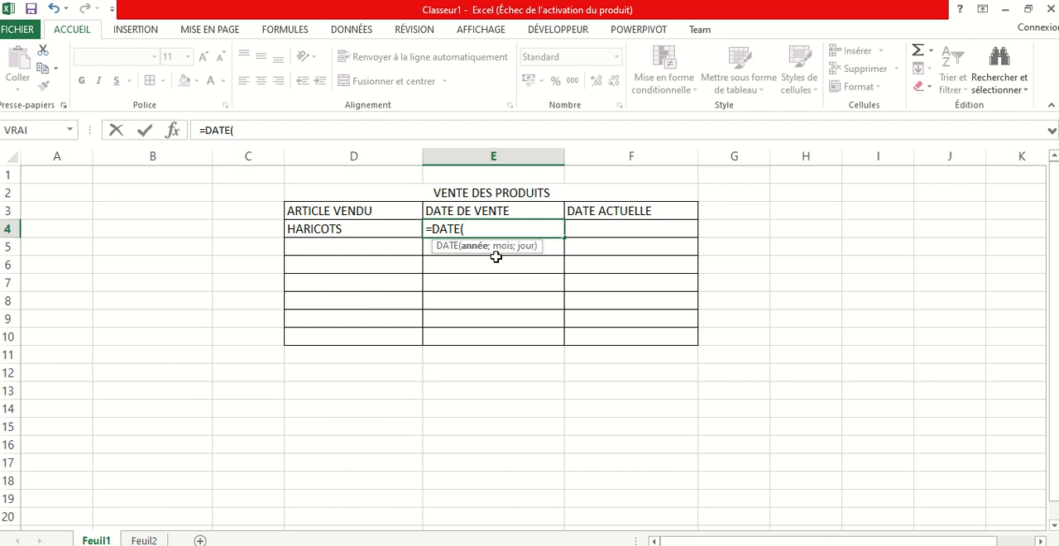
text(024;)
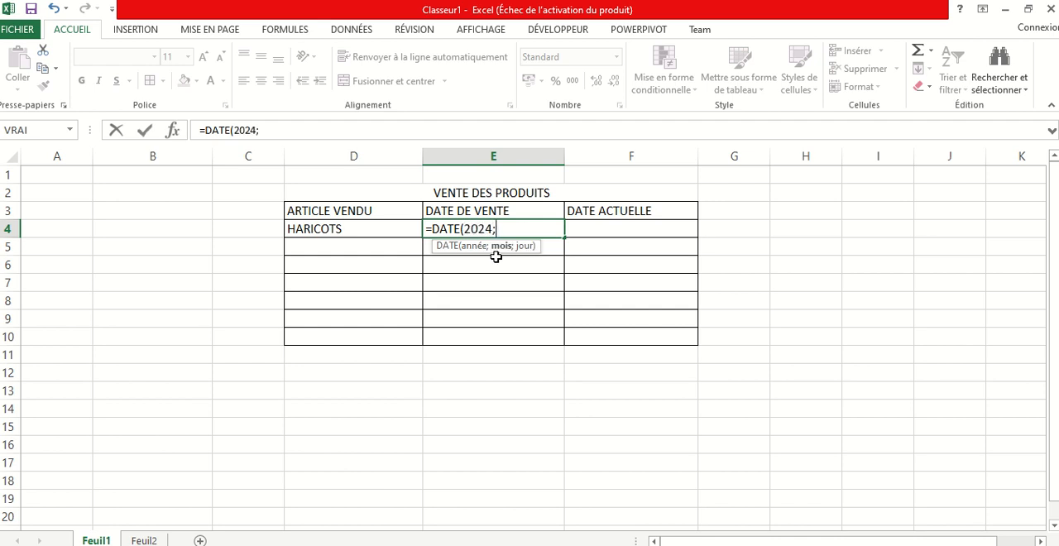
text(05;10)
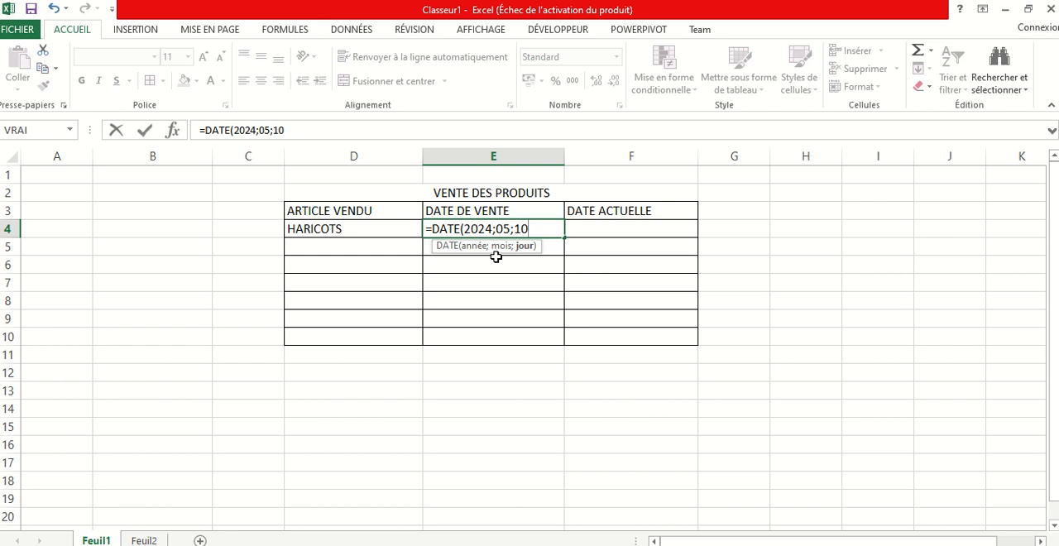
text())
key(Return)
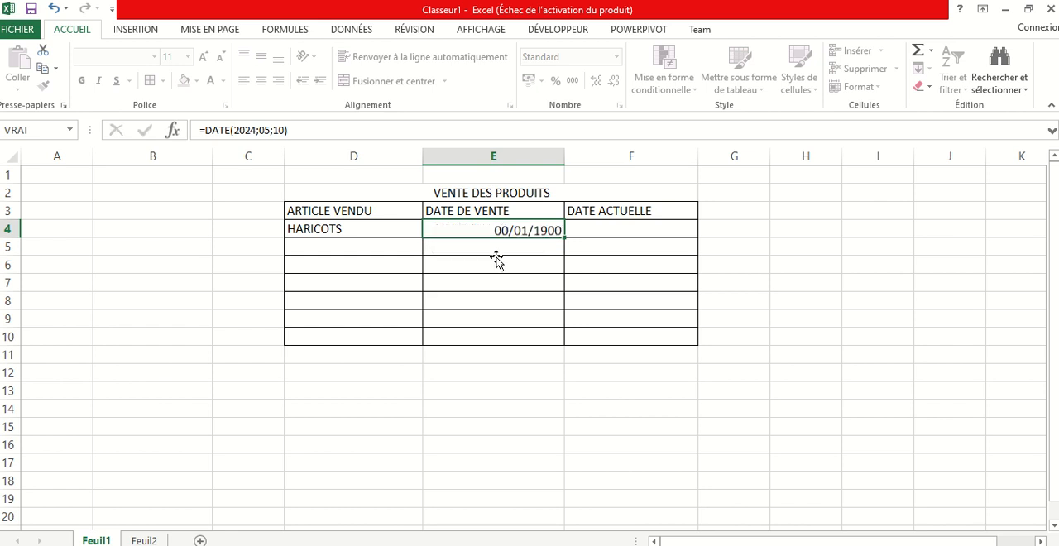
Enter MAIS as the second sold article in D5
click(345, 251)
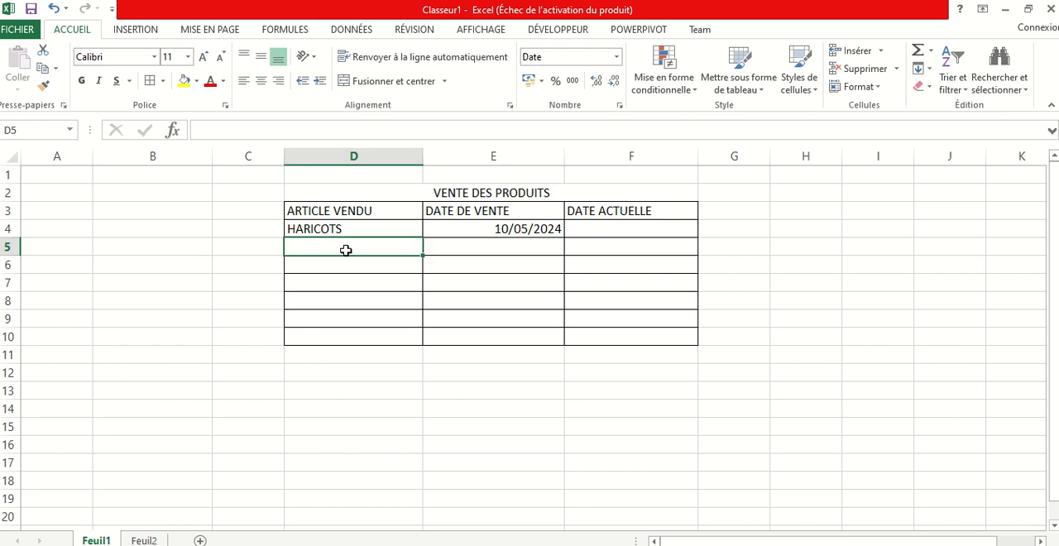
text(MAIS)
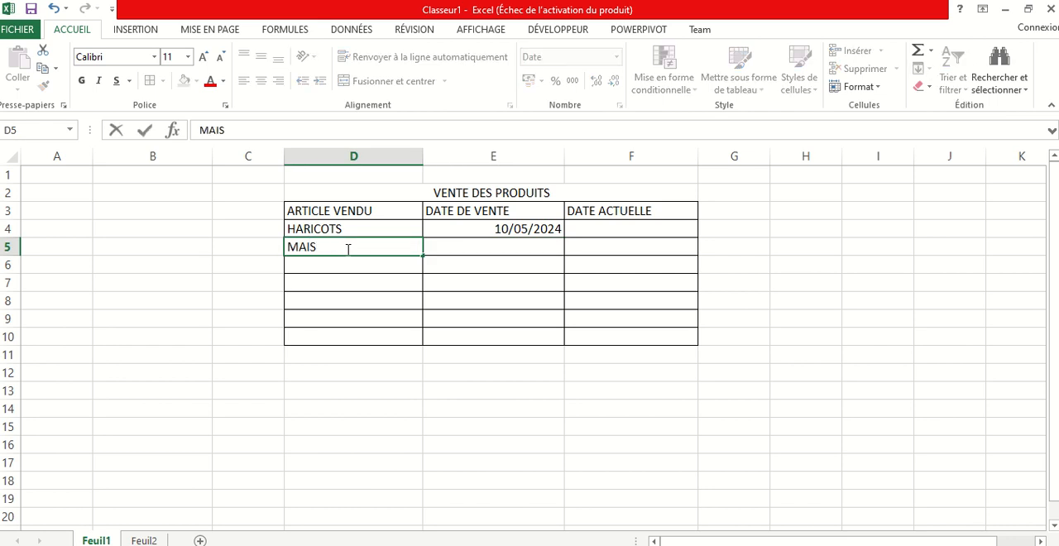
click(460, 243)
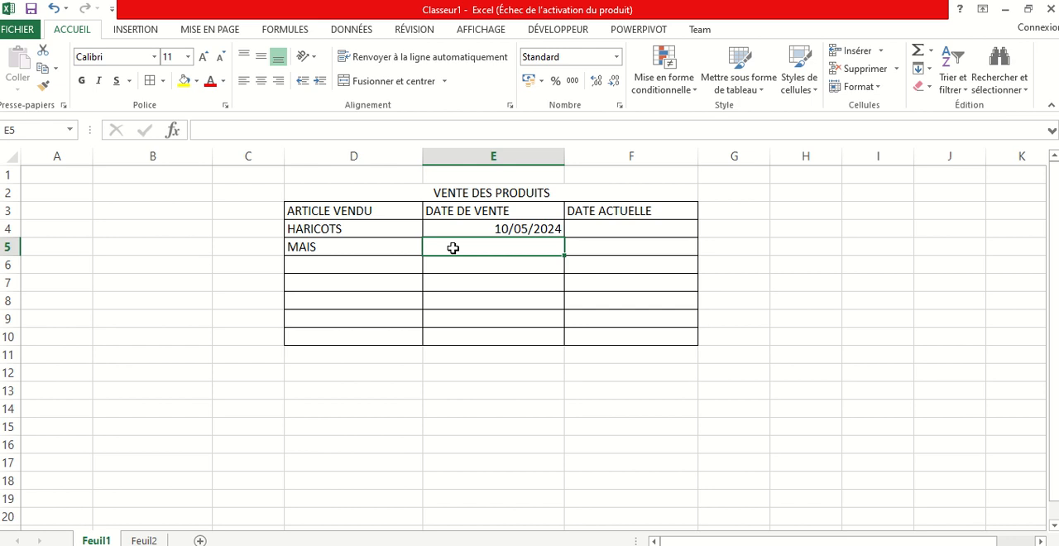
Enter the sale date for MAIS in E5 with the formula =DATE(2024;04;30)
text(=DATE)
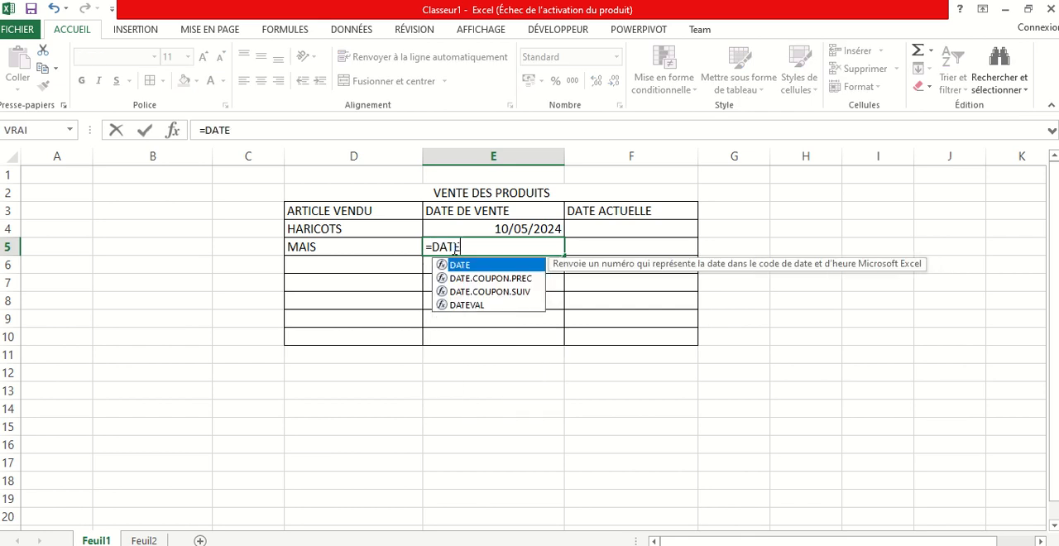
double_click(468, 264)
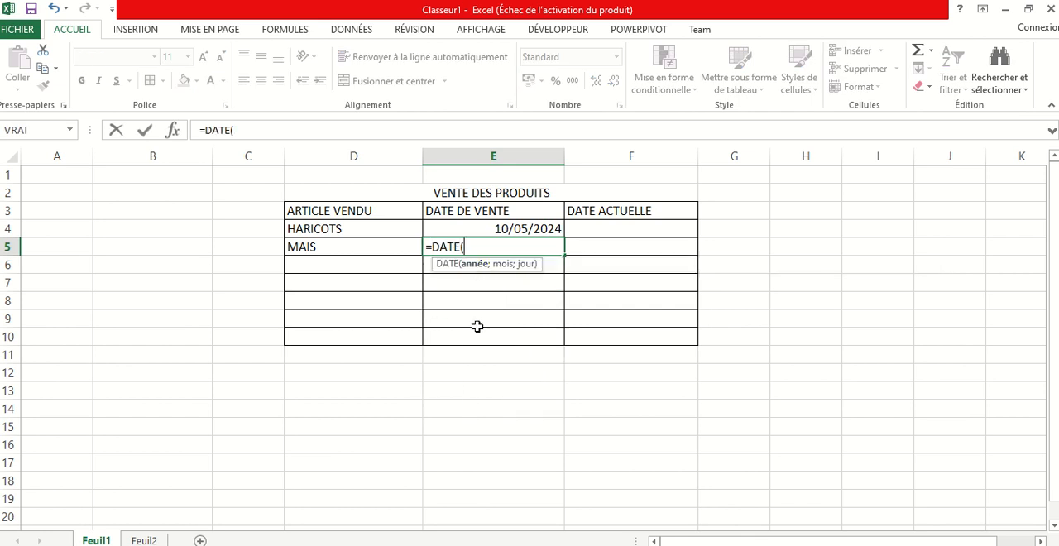
text(2024;04)
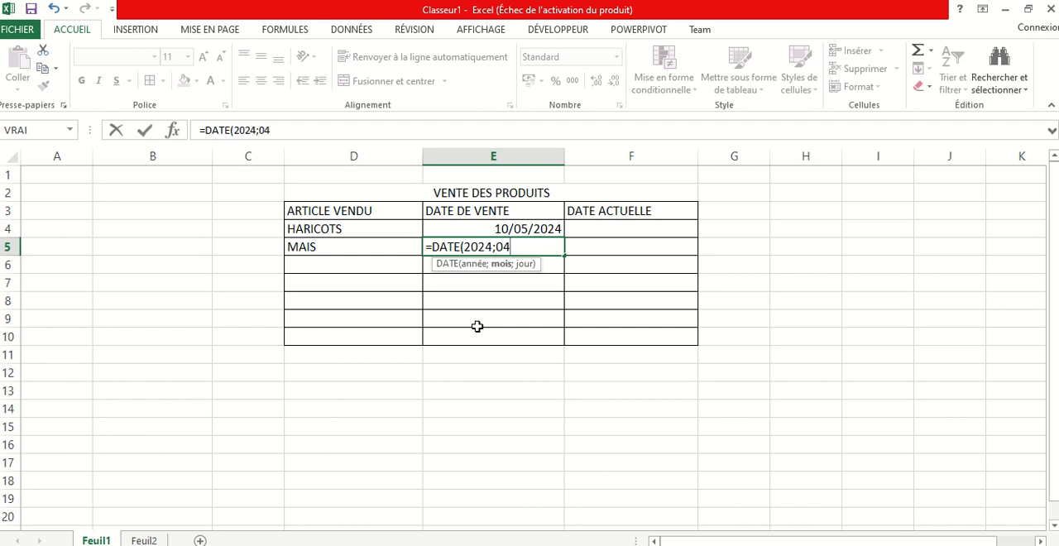
text(;30)
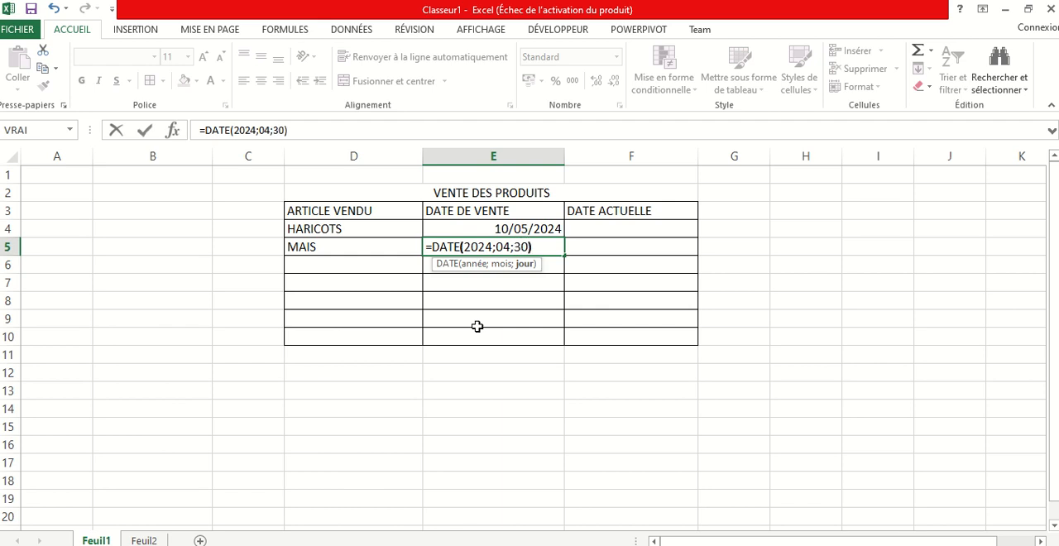
key(Return)
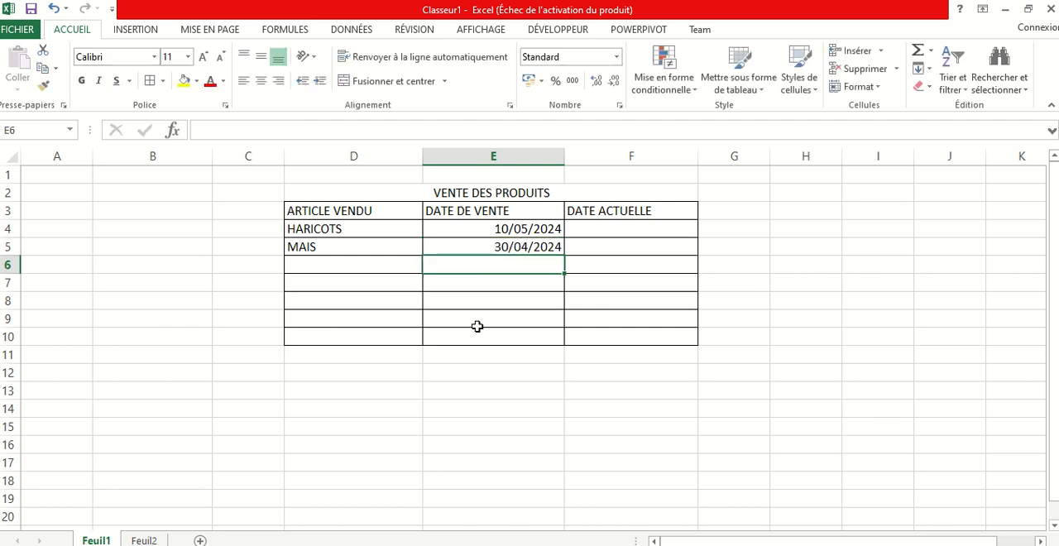
Enter AVOCATS as the third sold article in D6 and its sale date in E6 with the formula =DATE(2024;03;15)
click(320, 259)
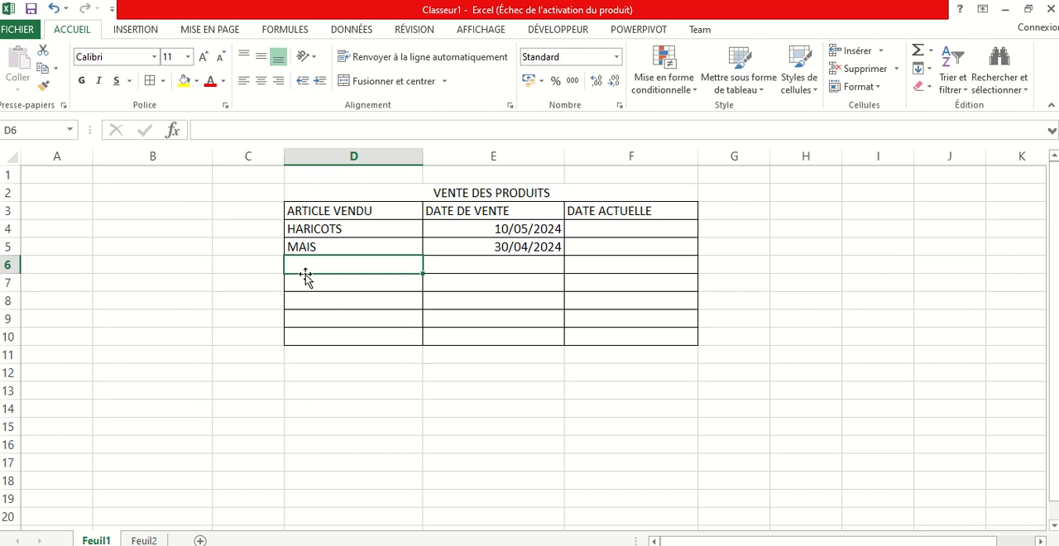
text(AVOCATS)
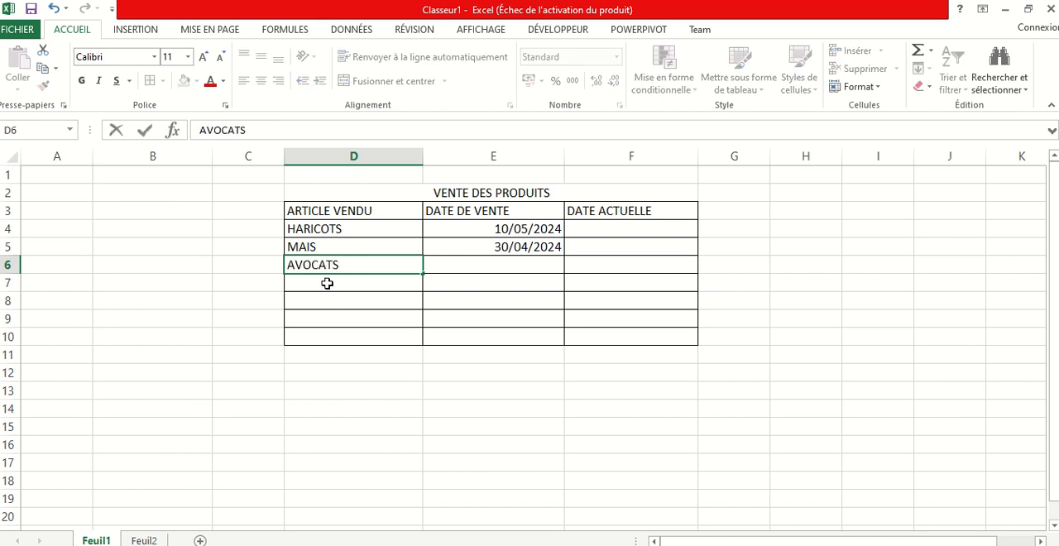
click(505, 263)
text(=)
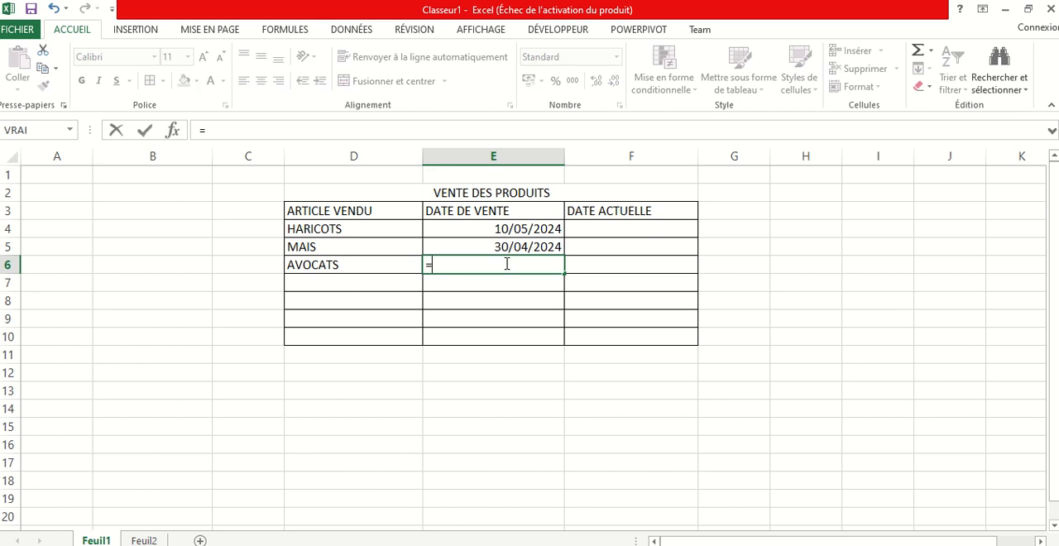
text(DAT)
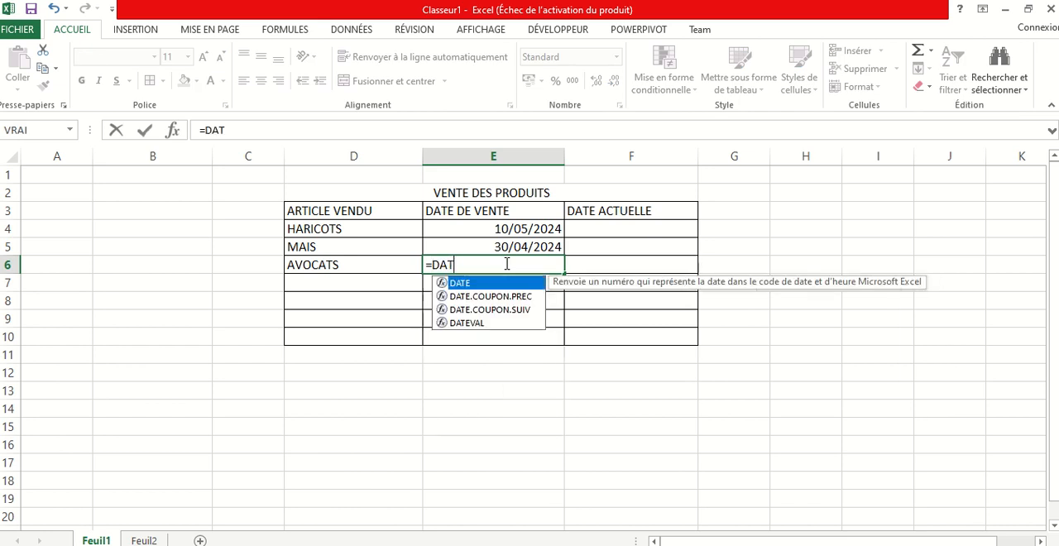
text(E()
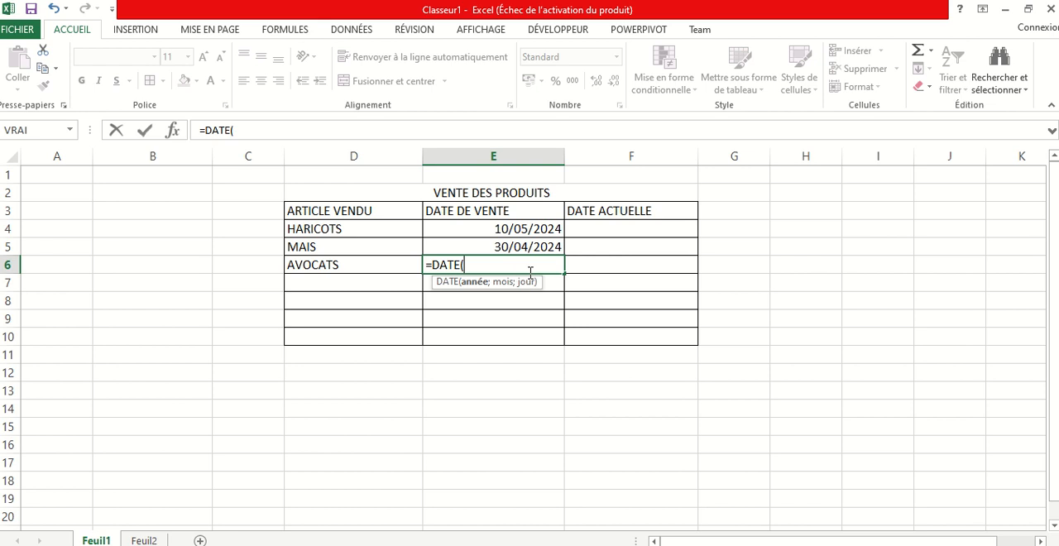
text(2024;03)
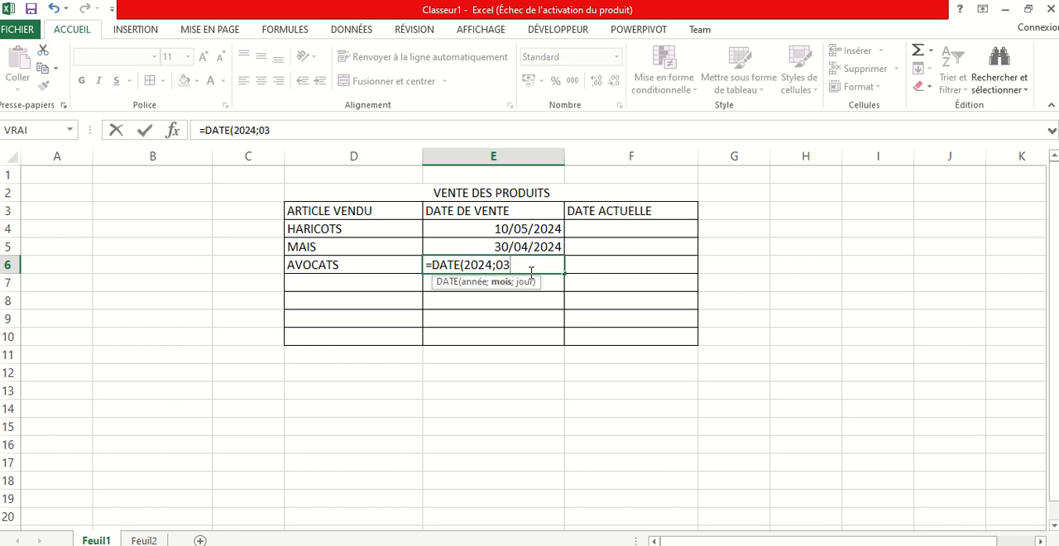
text(;15)
key(Return)
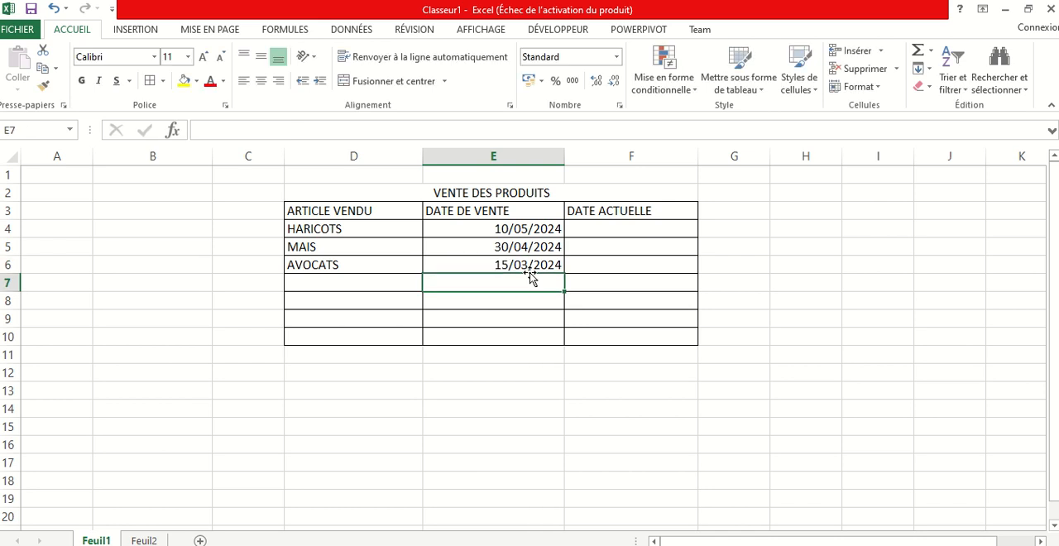
Remove all borders from the unused range C8:F11 below the sales table
drag(245, 302, 681, 358)
click(164, 81)
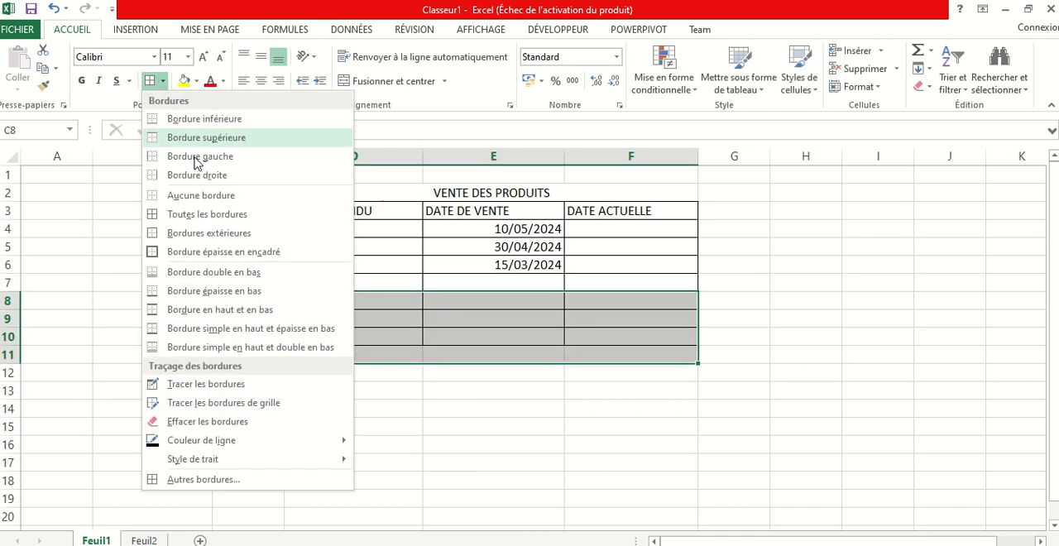
click(199, 195)
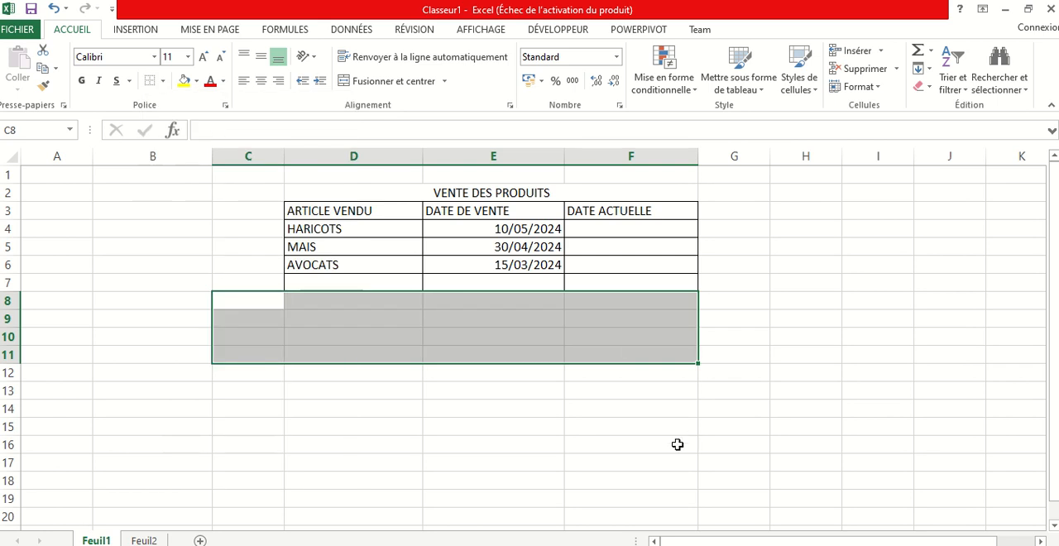
click(611, 427)
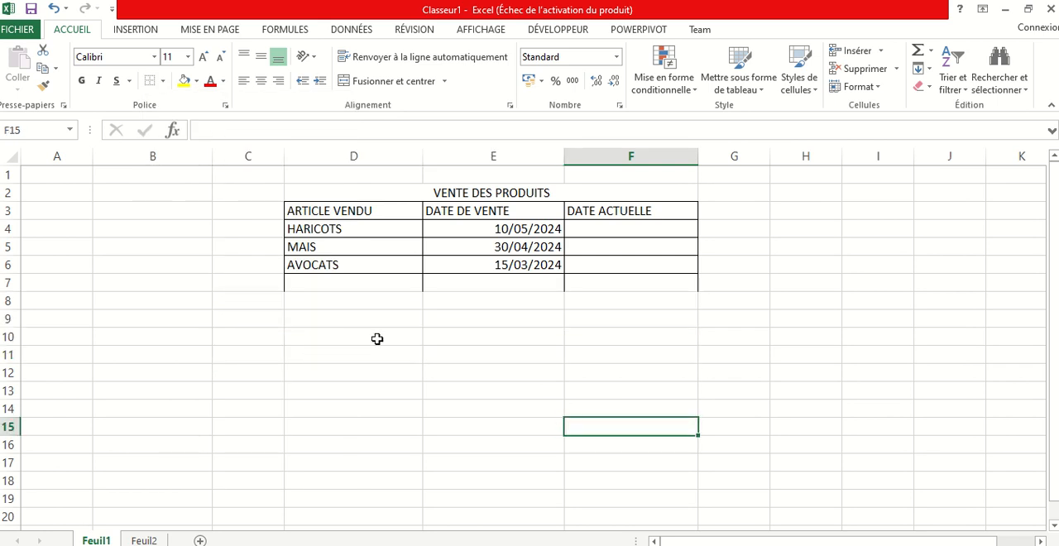
Enter the current date for HARICOTS in F4 with the formula =AUJOURDHUI()
click(604, 230)
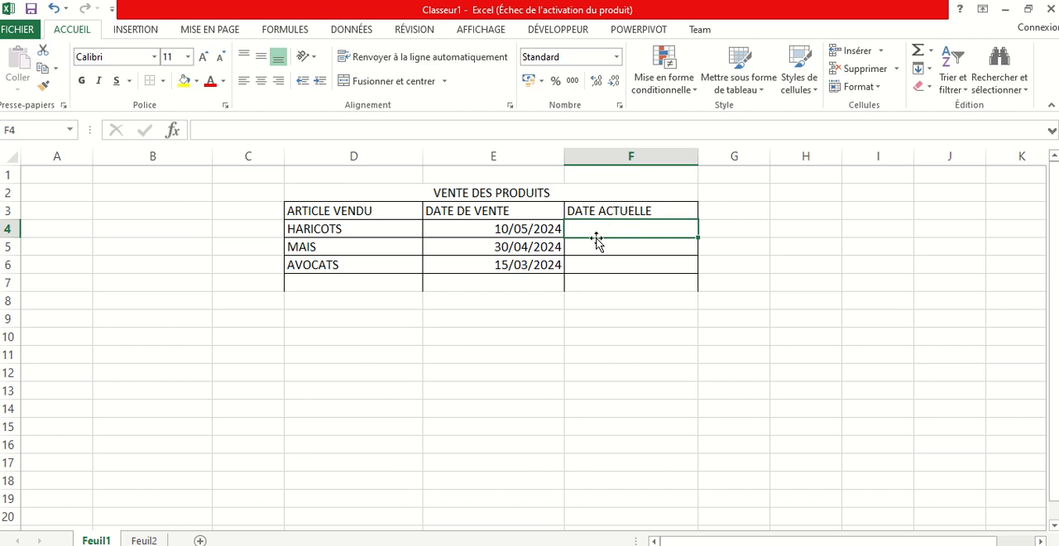
text(=)
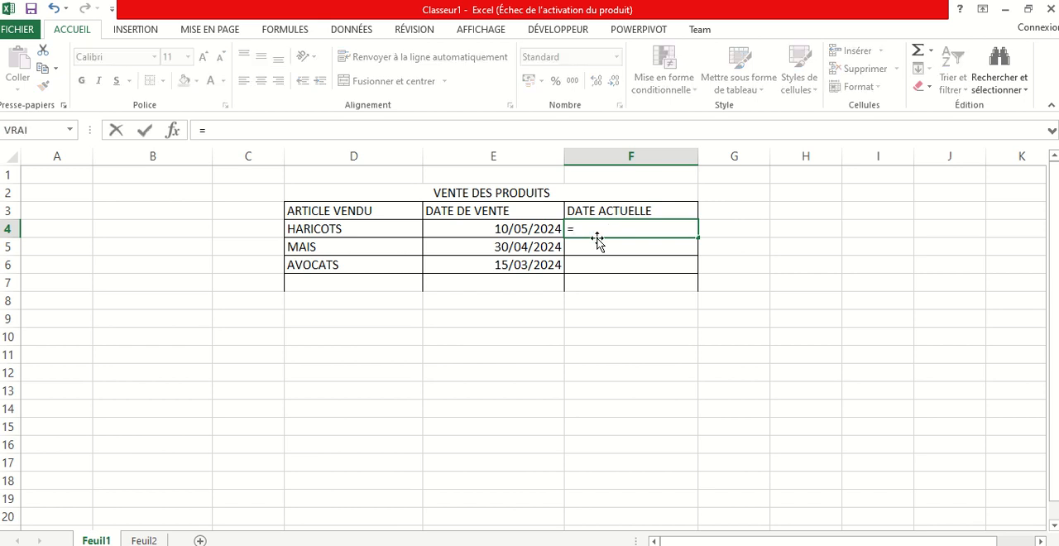
text(AUJ)
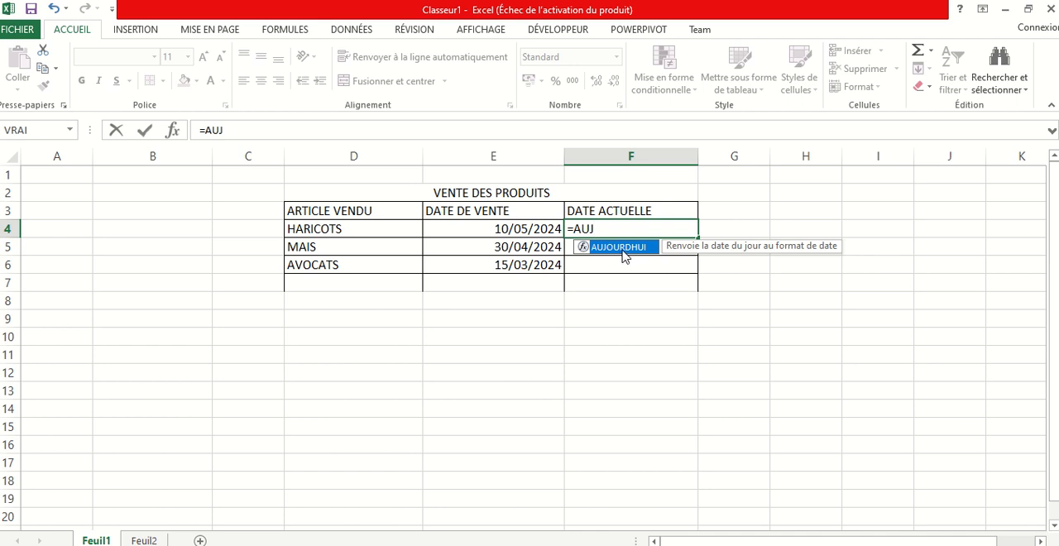
double_click(623, 248)
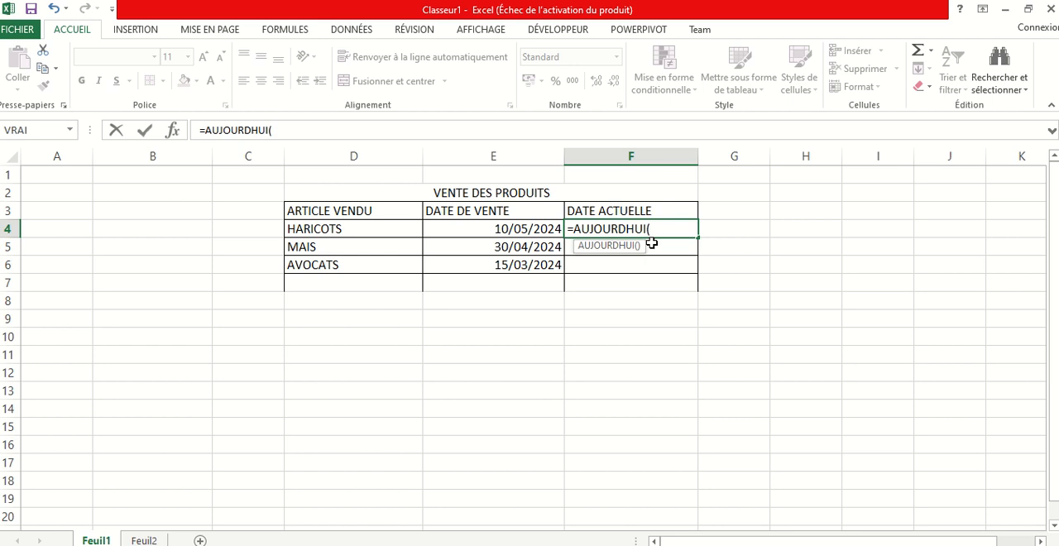
key(Return)
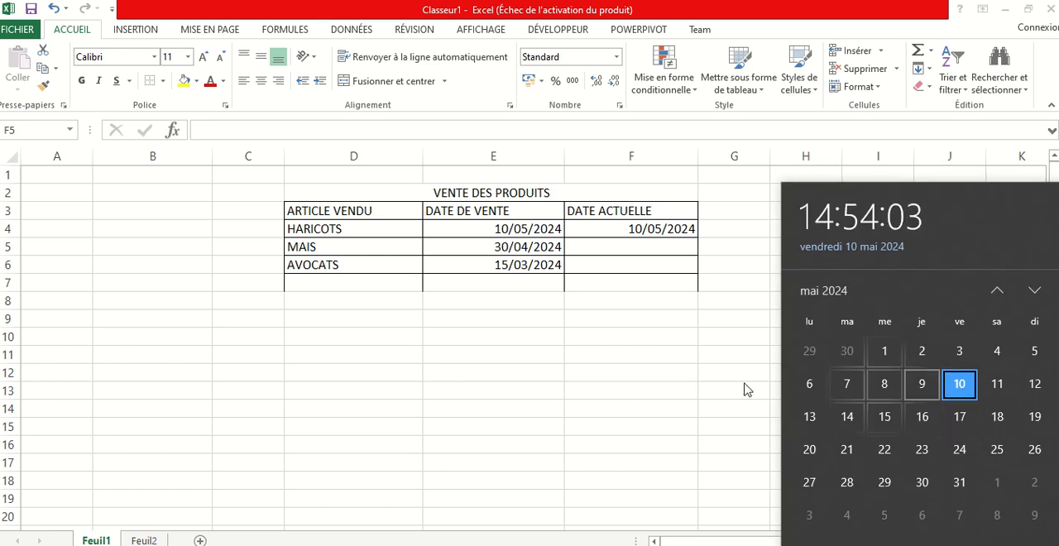
click(615, 383)
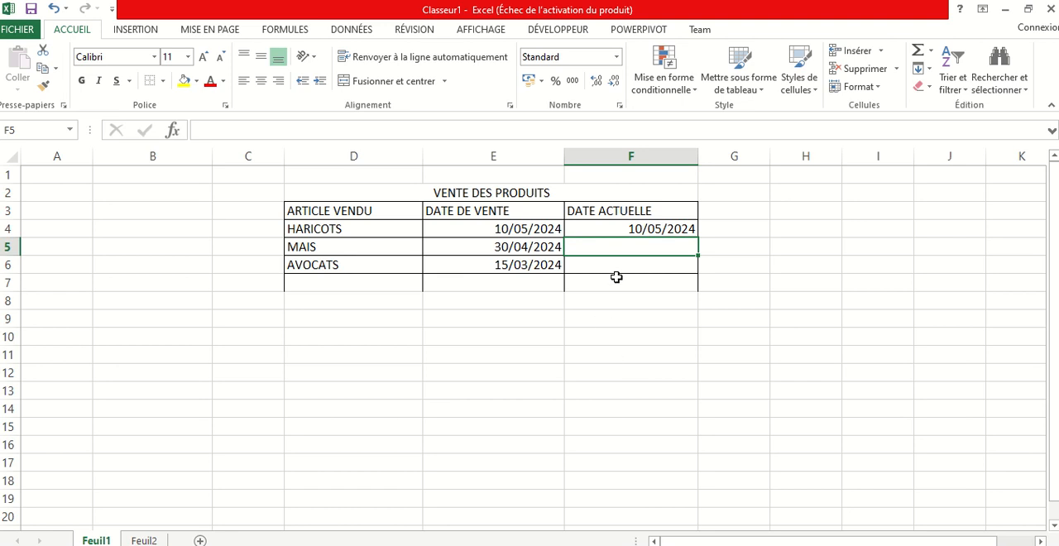
Enter the current date for MAIS in F5 with the formula =AUJOURDHUI()
text(=)
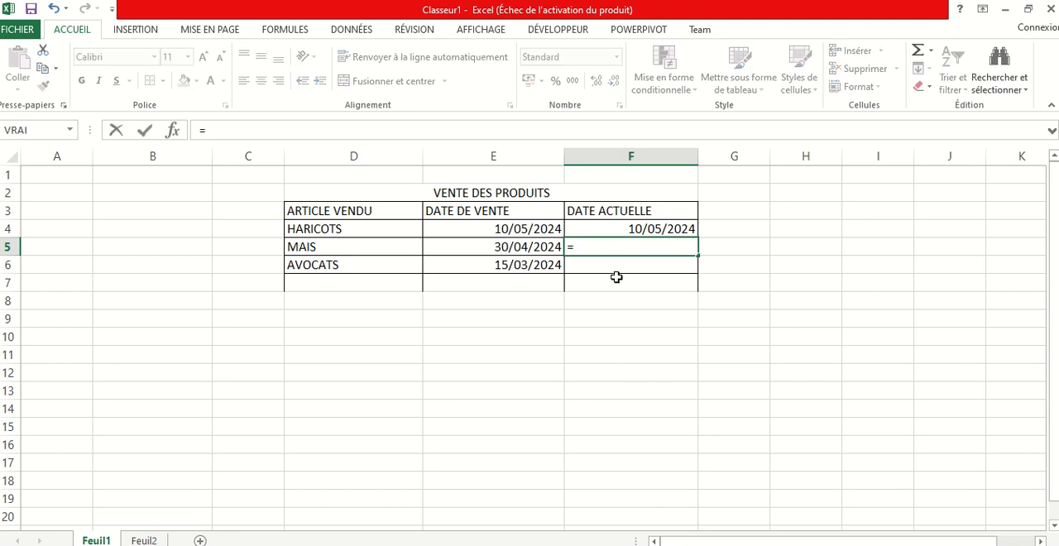
text(AU)
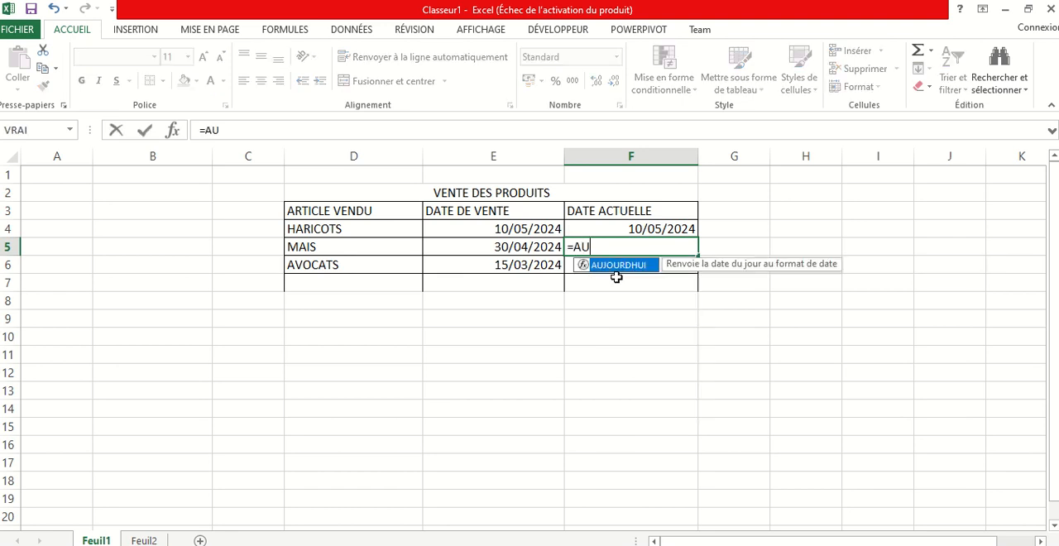
text(J)
double_click(620, 266)
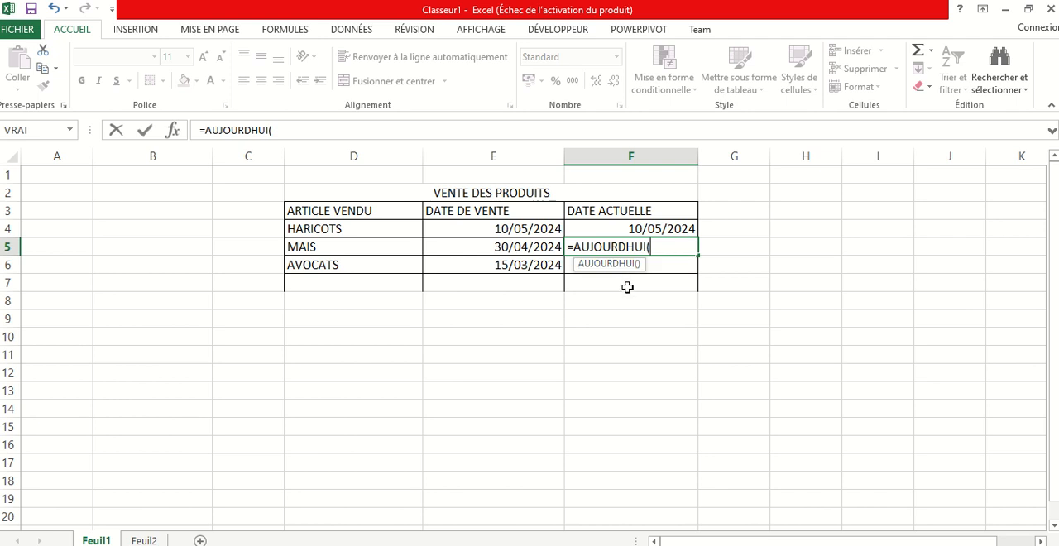
key(Return)
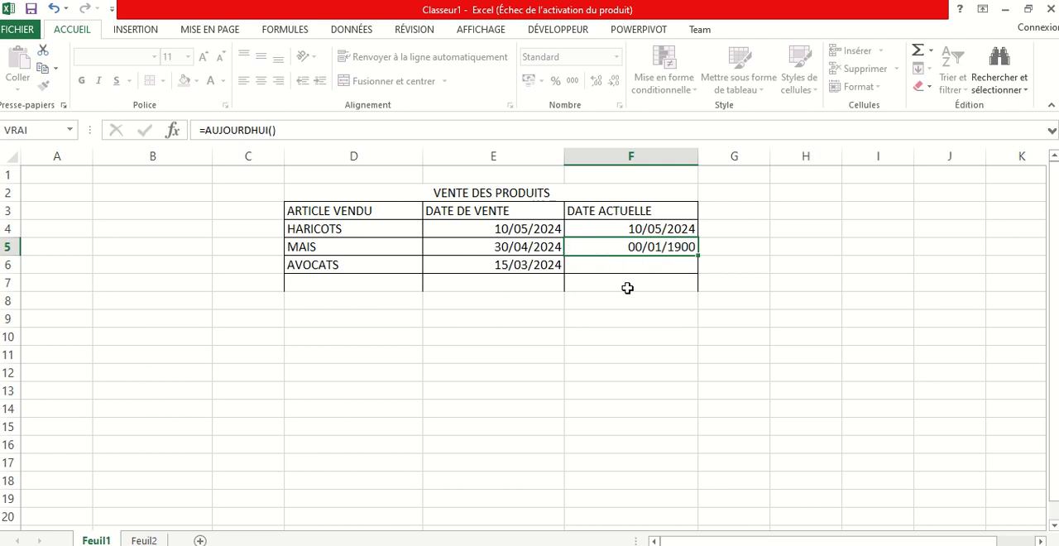
Enter the current date for AVOCATS in F6 with the formula =AUJOURDHUI()
double_click(634, 264)
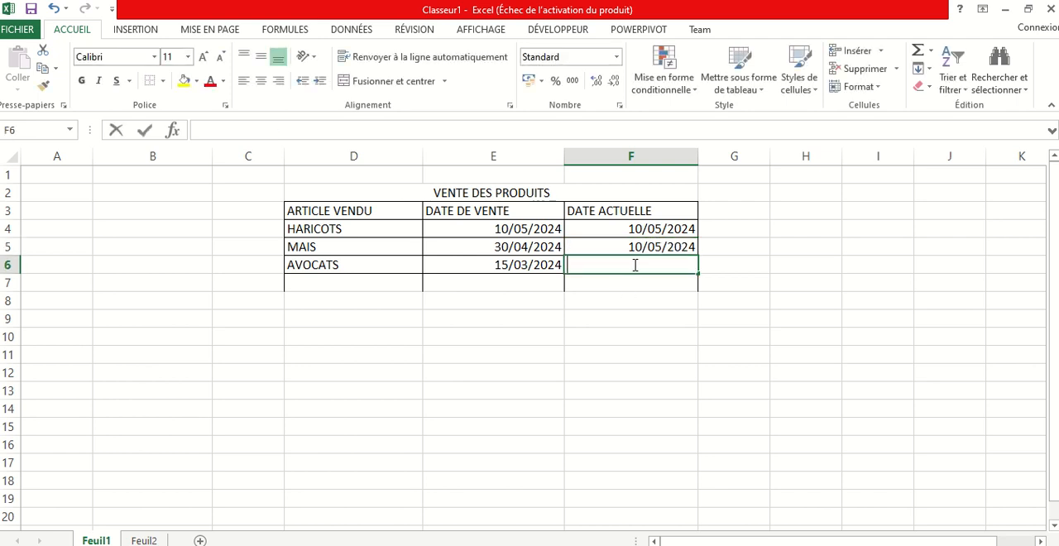
click(640, 324)
click(635, 269)
text(=AUJ)
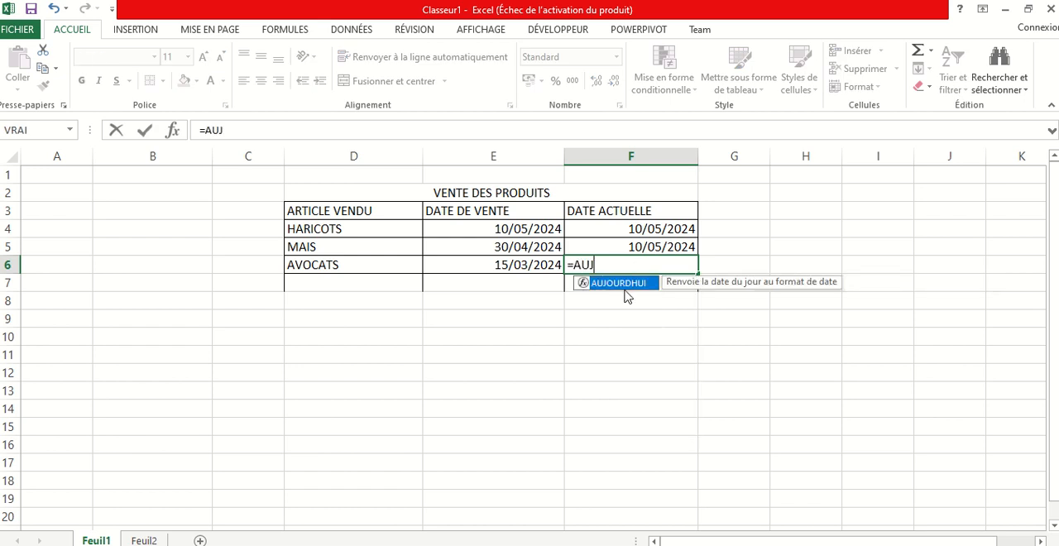
double_click(623, 283)
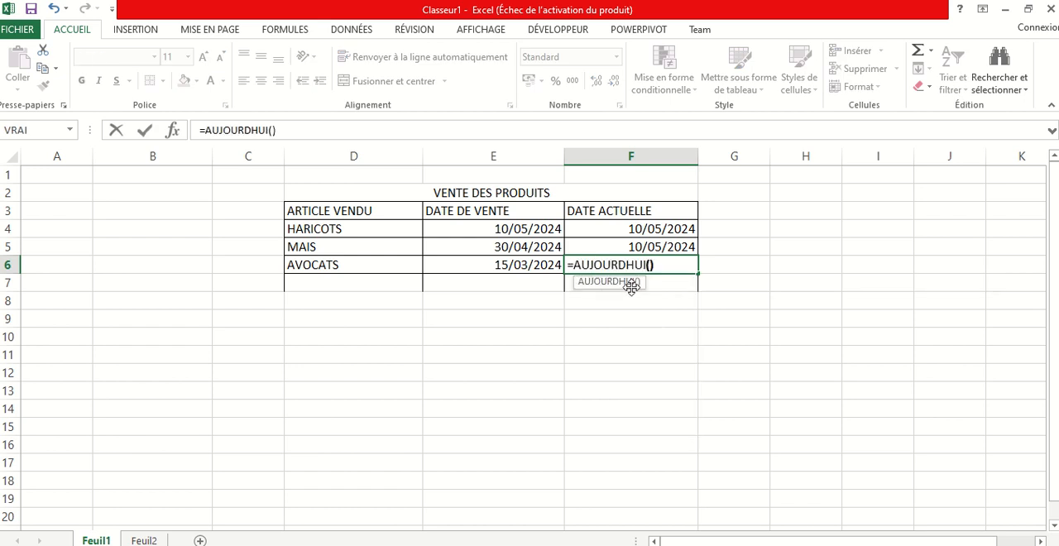
key(Return)
click(537, 387)
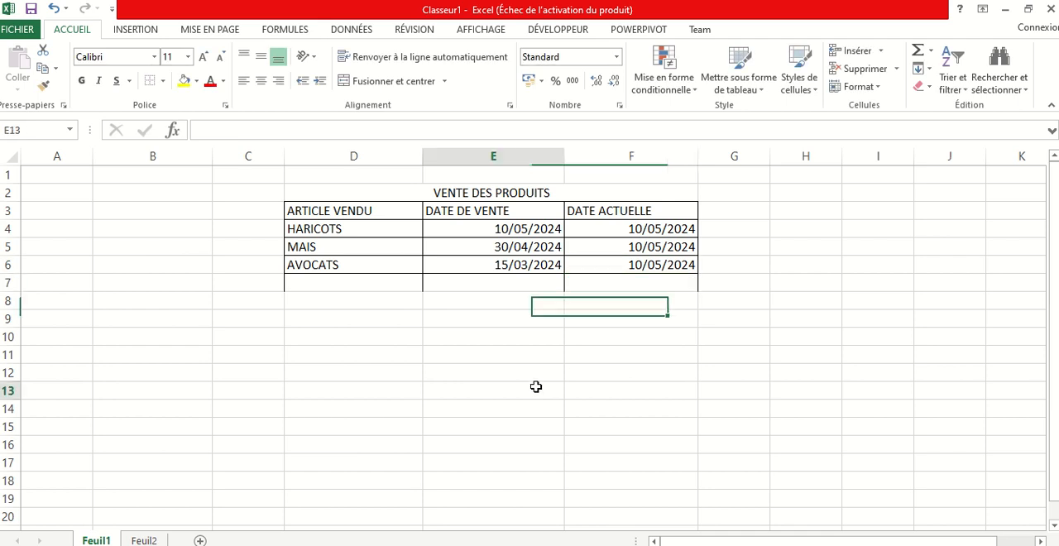
Make the sale date and current date columns bold, headers included, across E3:F6
drag(592, 218, 643, 267)
drag(493, 208, 653, 265)
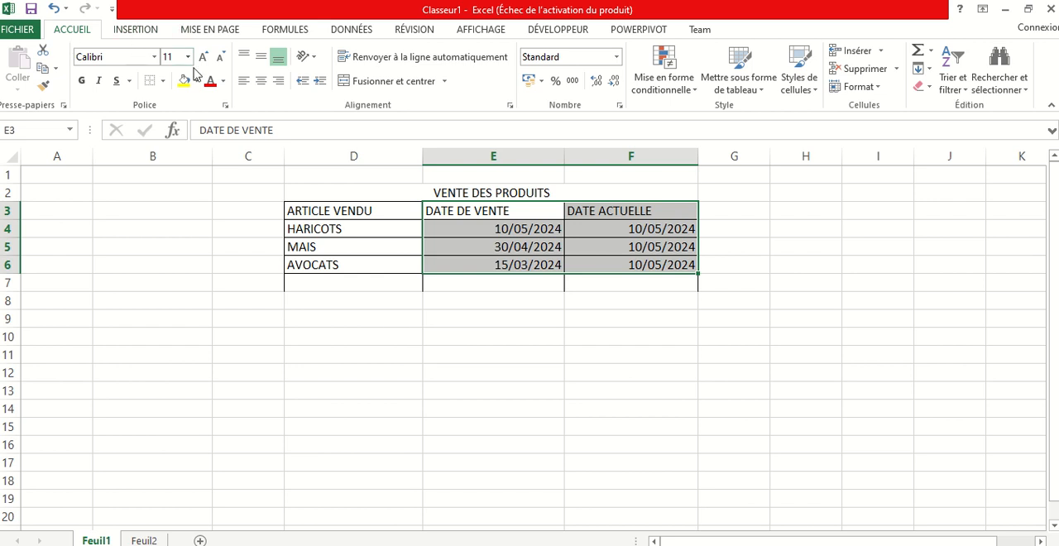
click(81, 80)
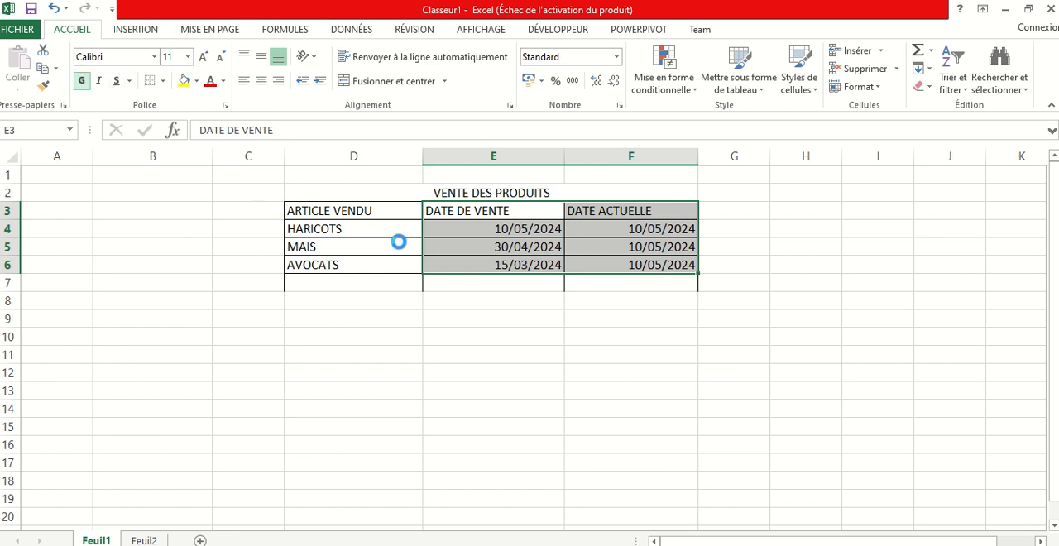
click(476, 282)
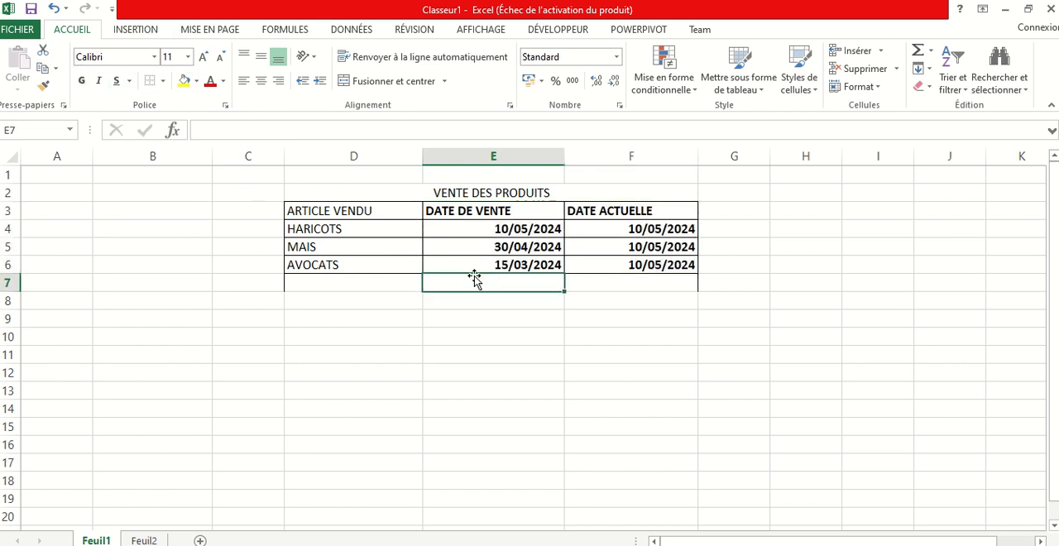
Open the Windows date and time settings and turn off automatic time setting
key(super+i)
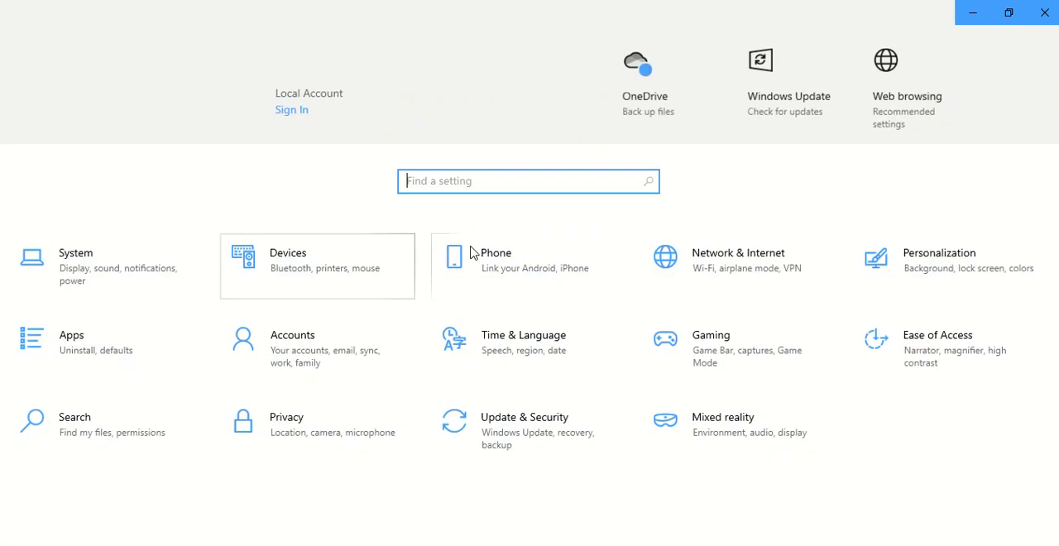
click(524, 349)
click(287, 188)
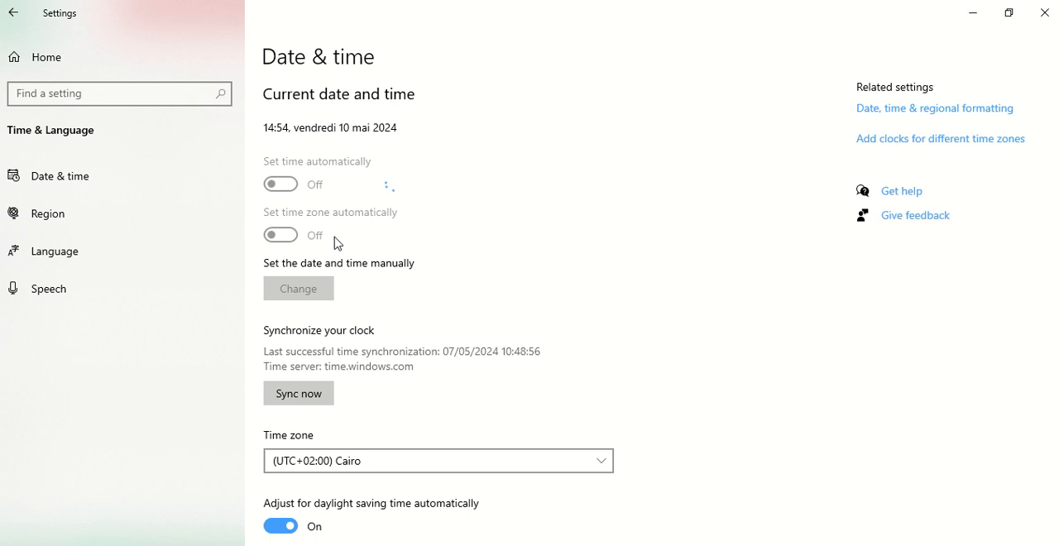
Manually change the system date to 15 mai 2024 and close the settings
click(315, 285)
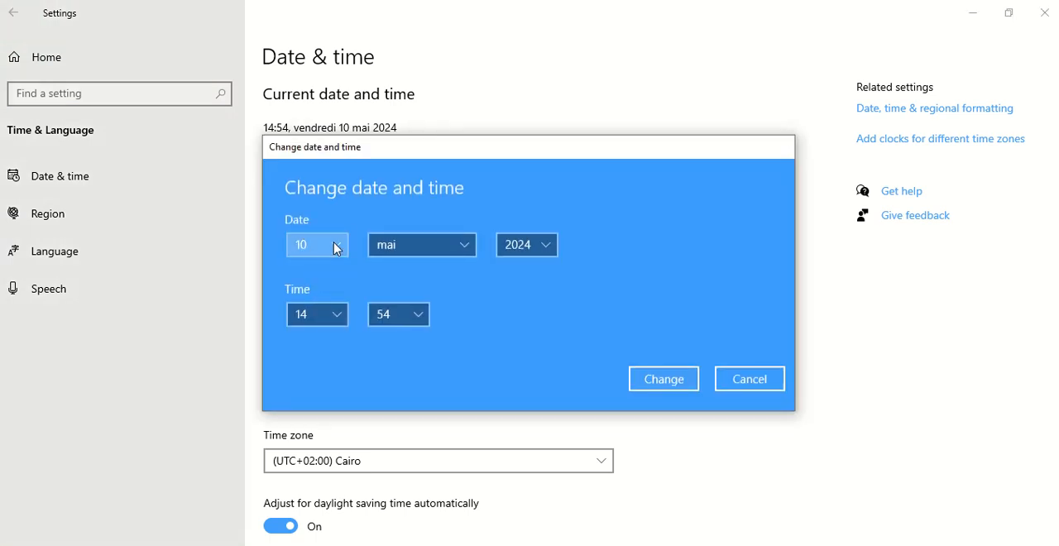
click(335, 245)
scroll(318, 286, down, 2)
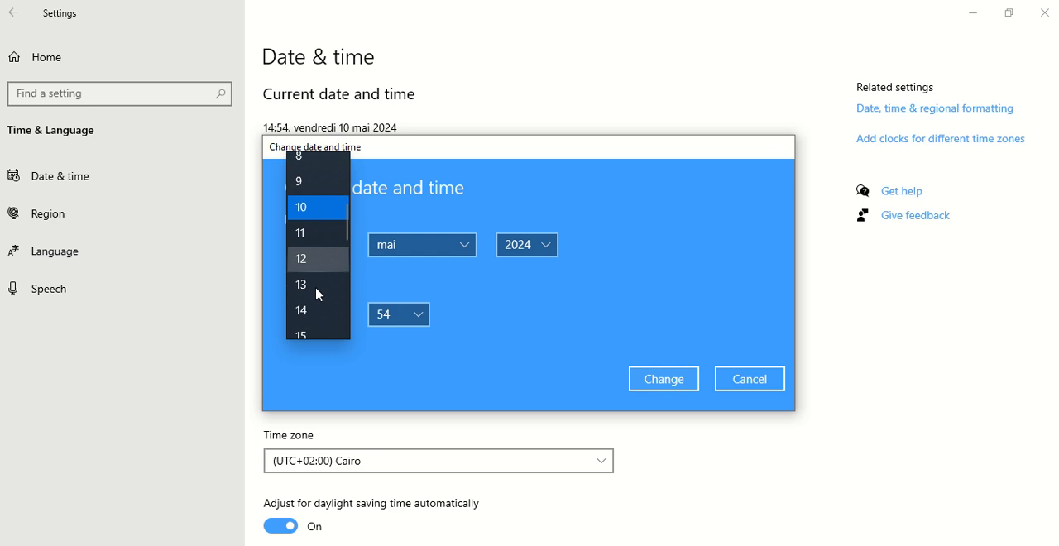
click(317, 301)
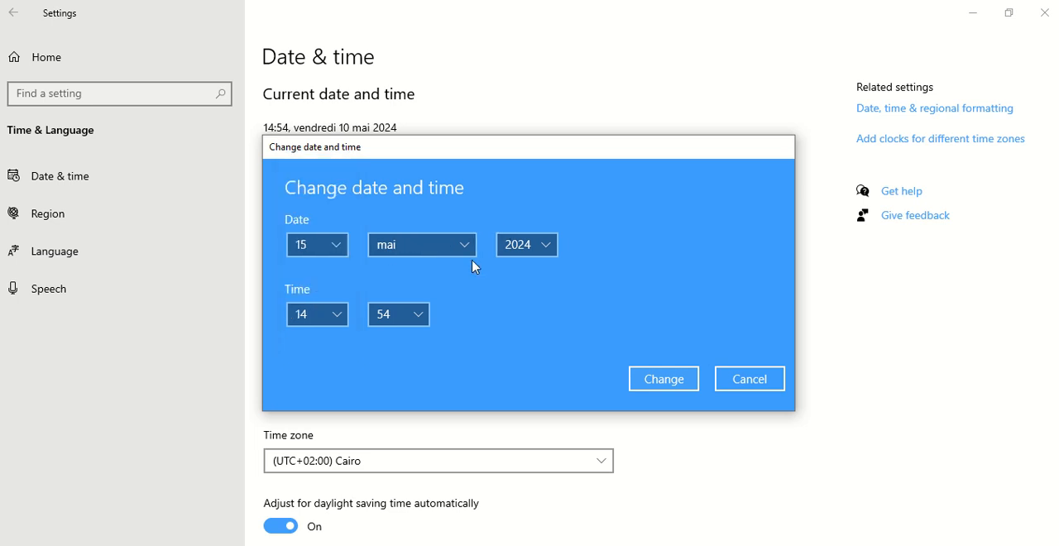
click(664, 379)
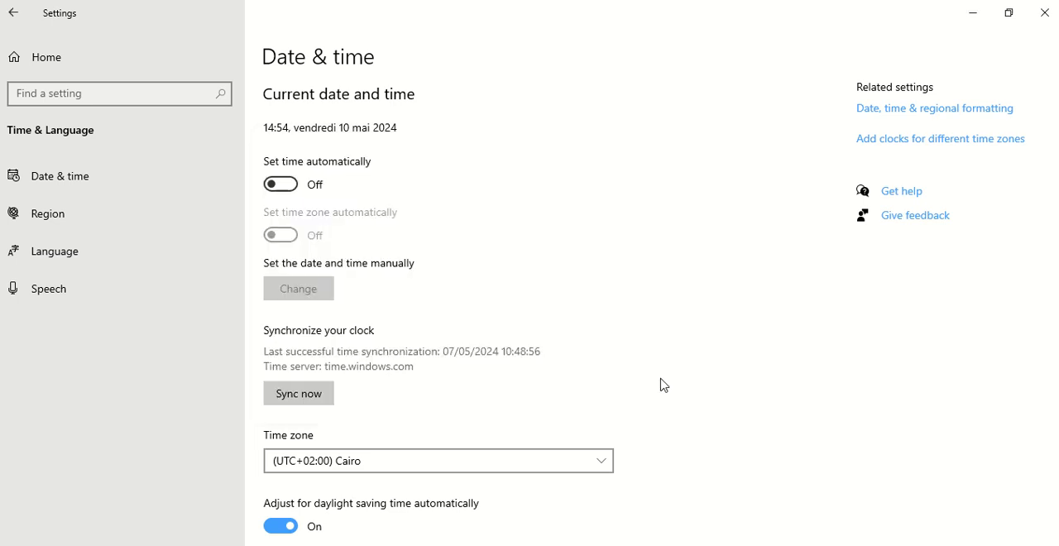
click(1045, 12)
Recalculate the AUJOURDHUI formula in F4 and compare the current date column with the system calendar
click(645, 231)
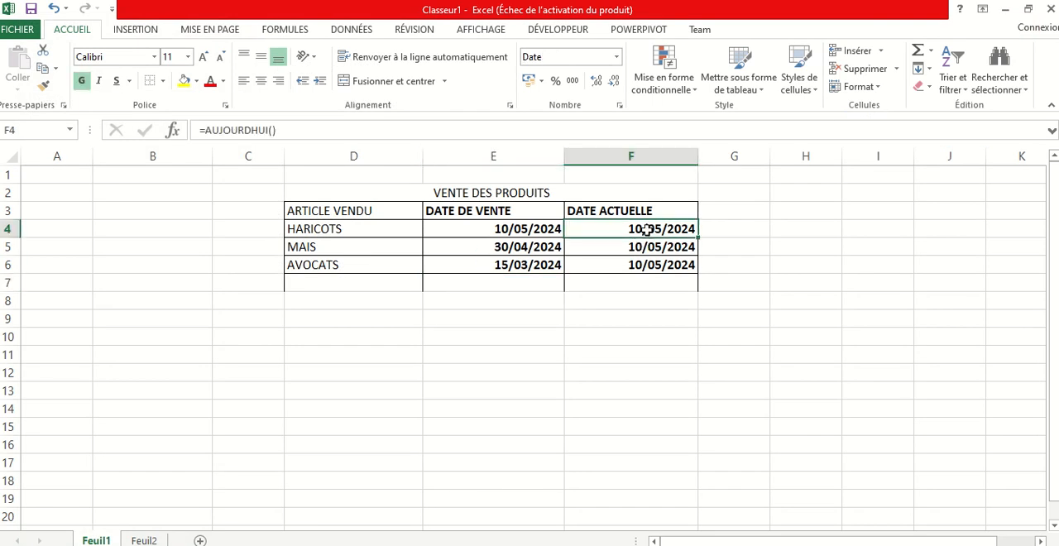
key(Down)
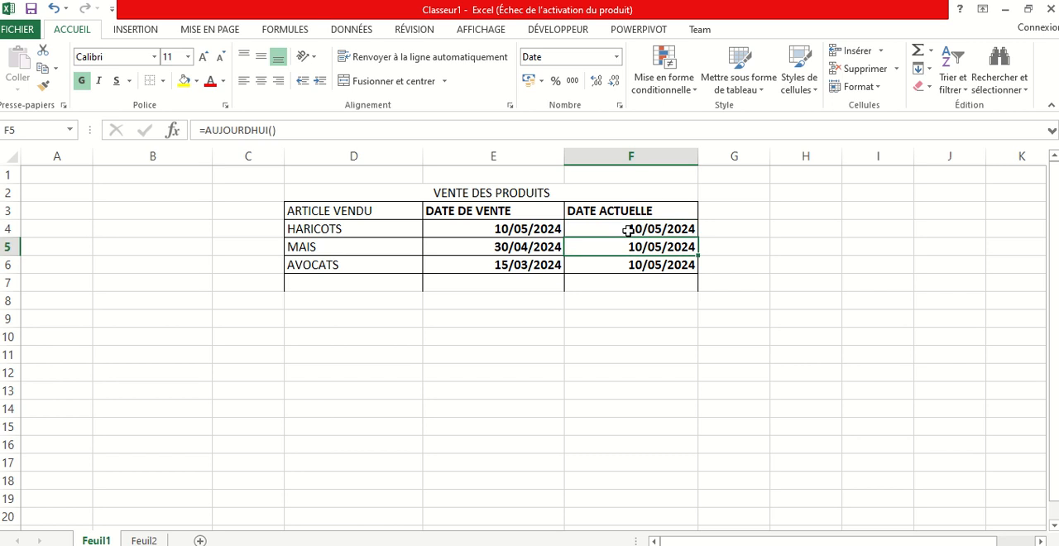
click(628, 231)
double_click(662, 228)
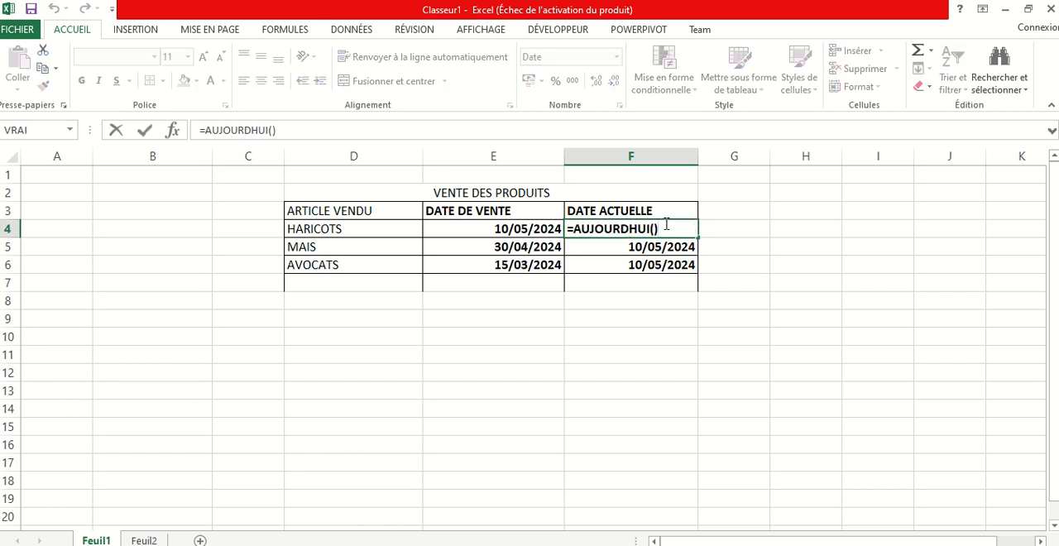
key(Return)
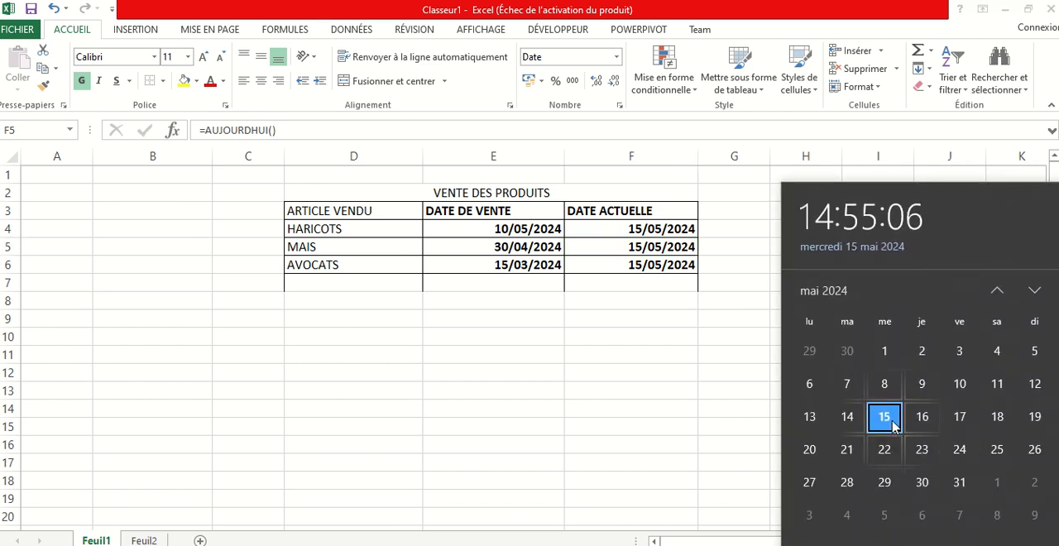
click(609, 302)
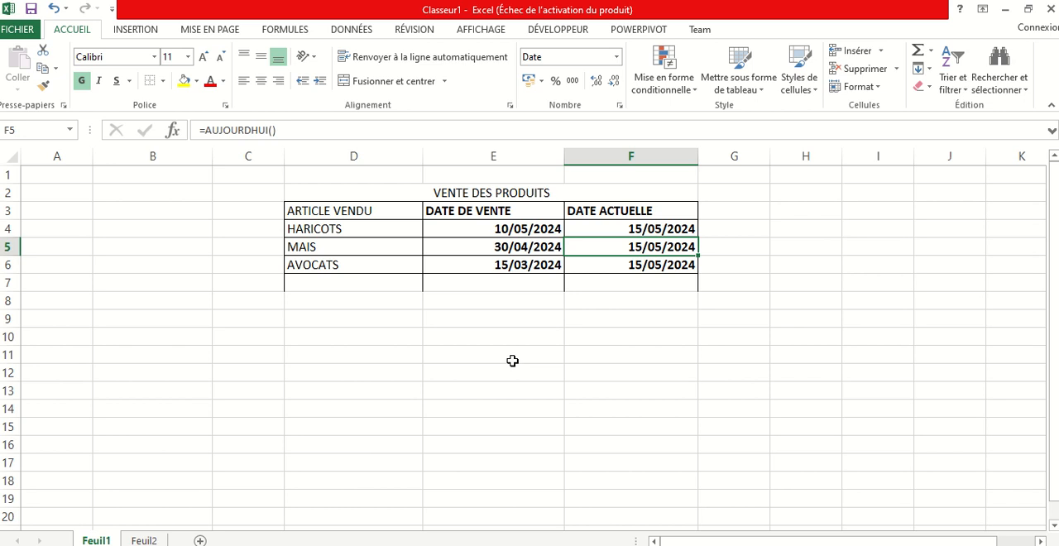
Reopen the manual date change dialog in the Windows date and time settings and set the day to 18
key(super+i)
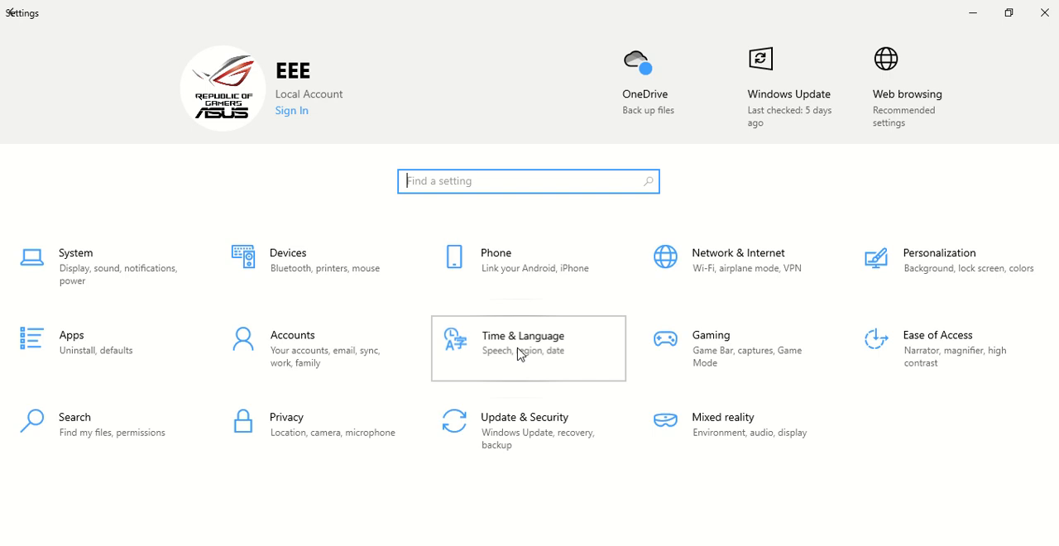
click(520, 355)
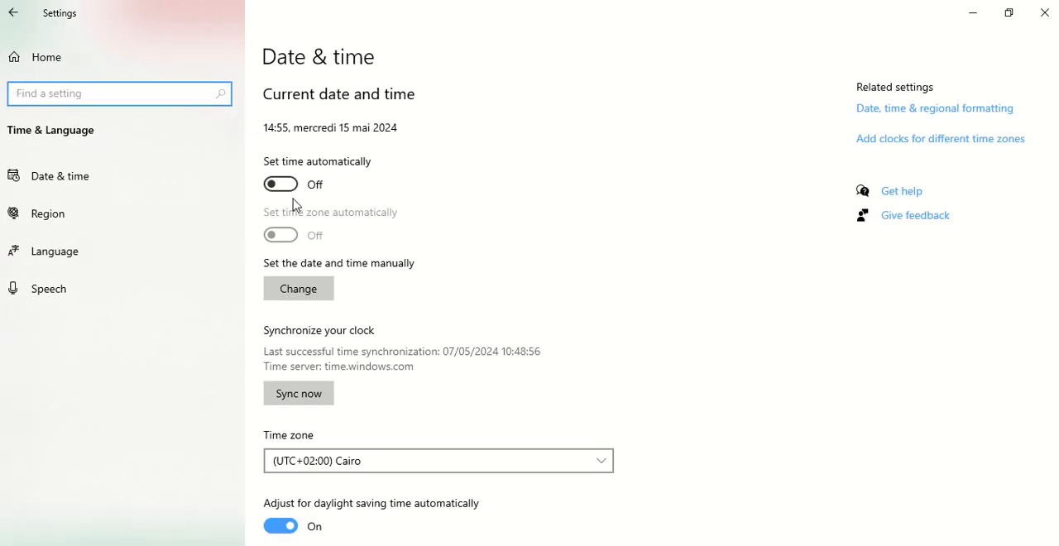
click(303, 291)
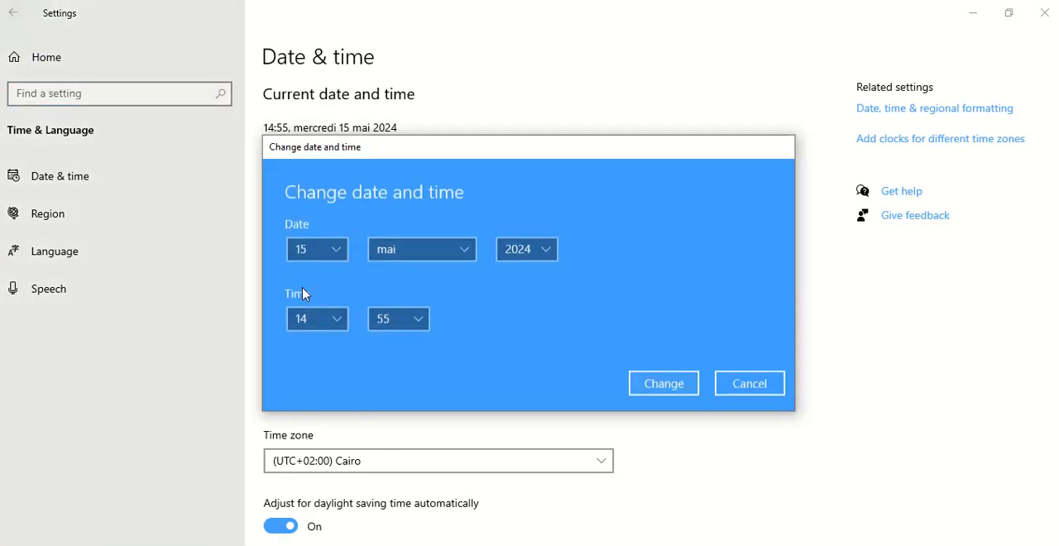
click(345, 248)
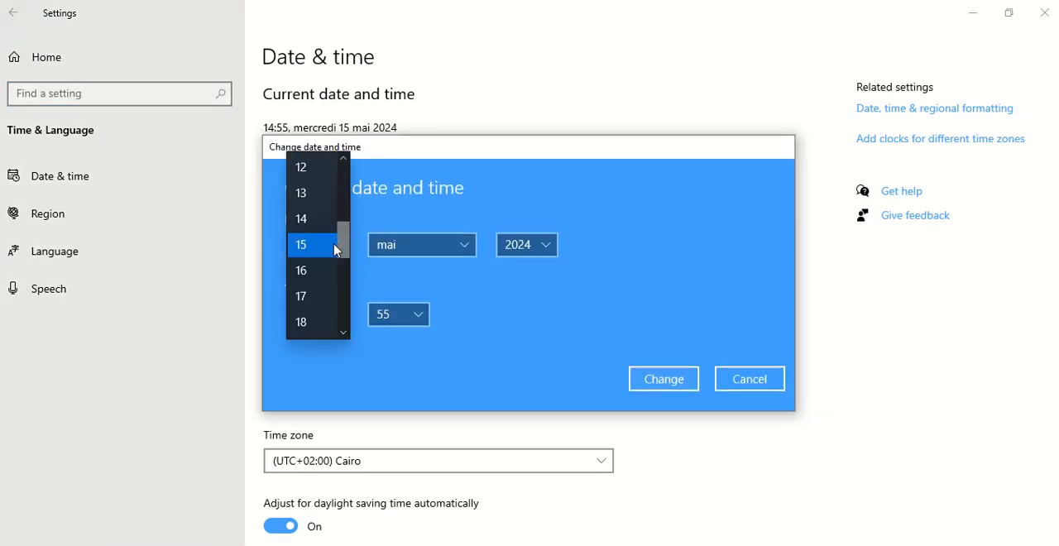
click(308, 324)
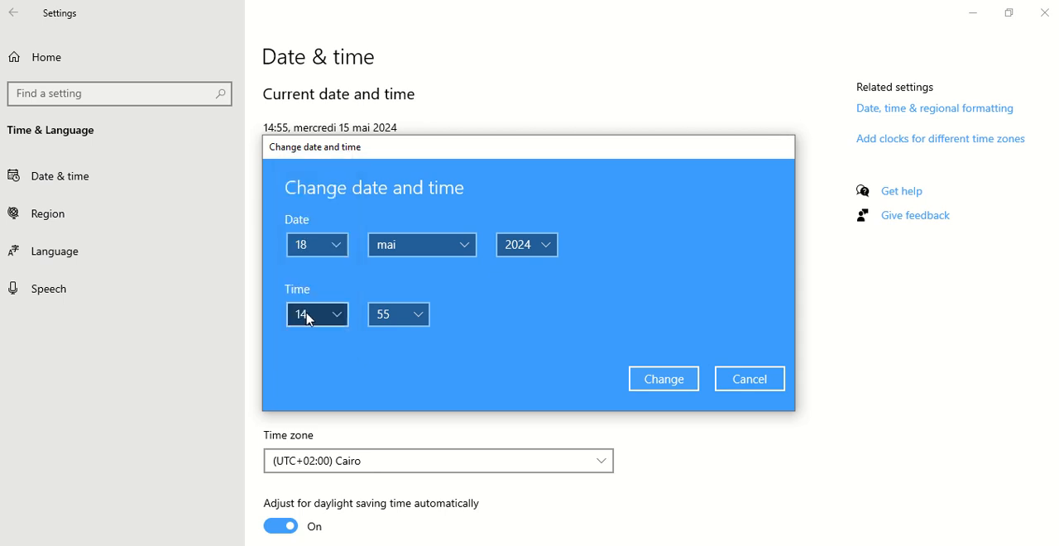
Set the month to décembre and the year to 2025, apply the new system date and close the settings
click(466, 246)
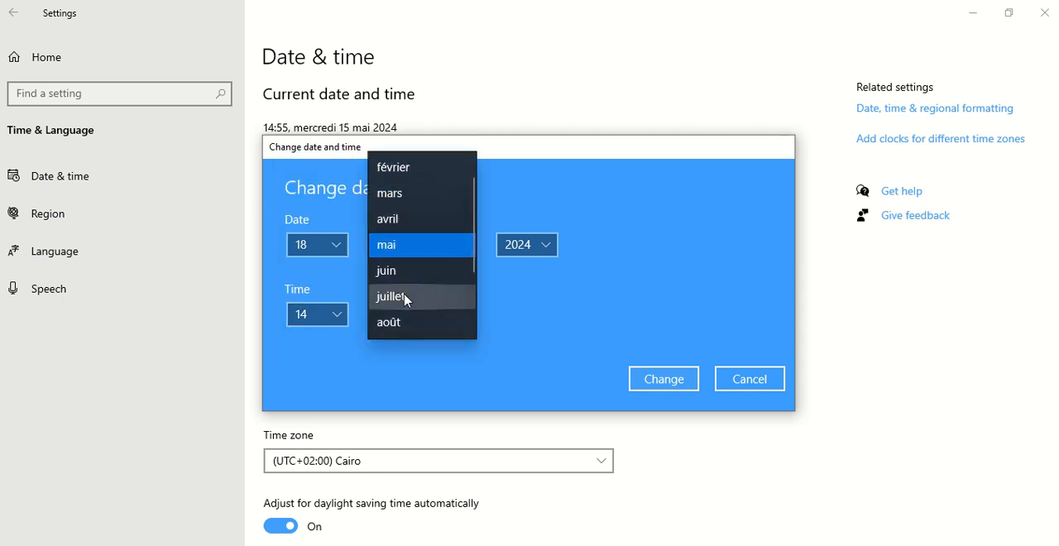
click(404, 298)
click(468, 246)
scroll(414, 290, down, 1)
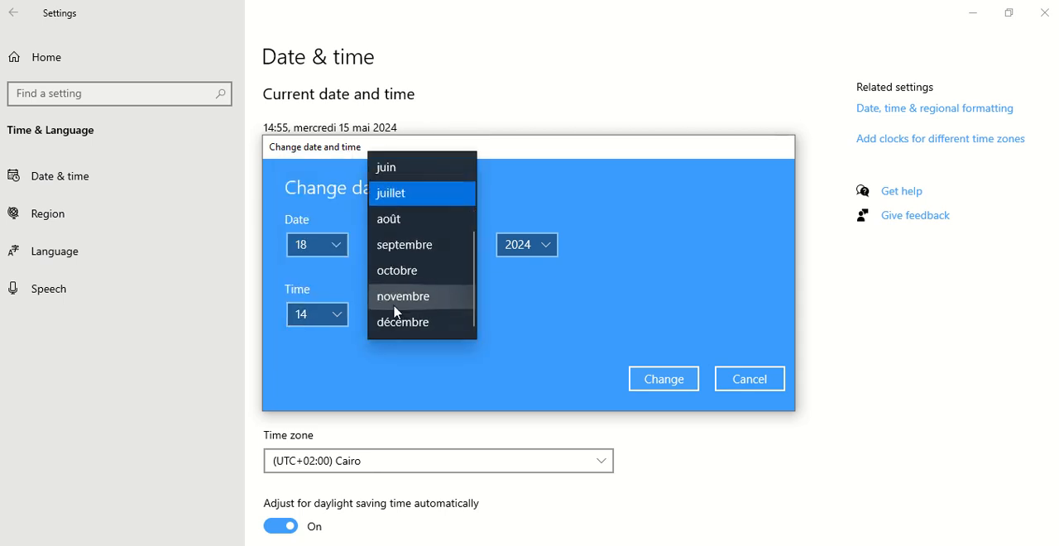
click(414, 322)
click(554, 247)
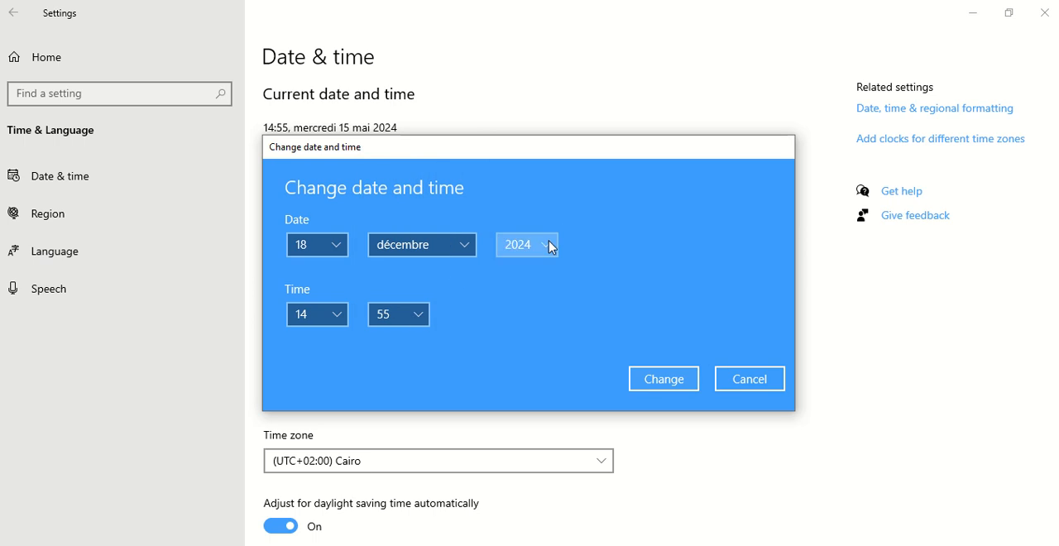
click(530, 272)
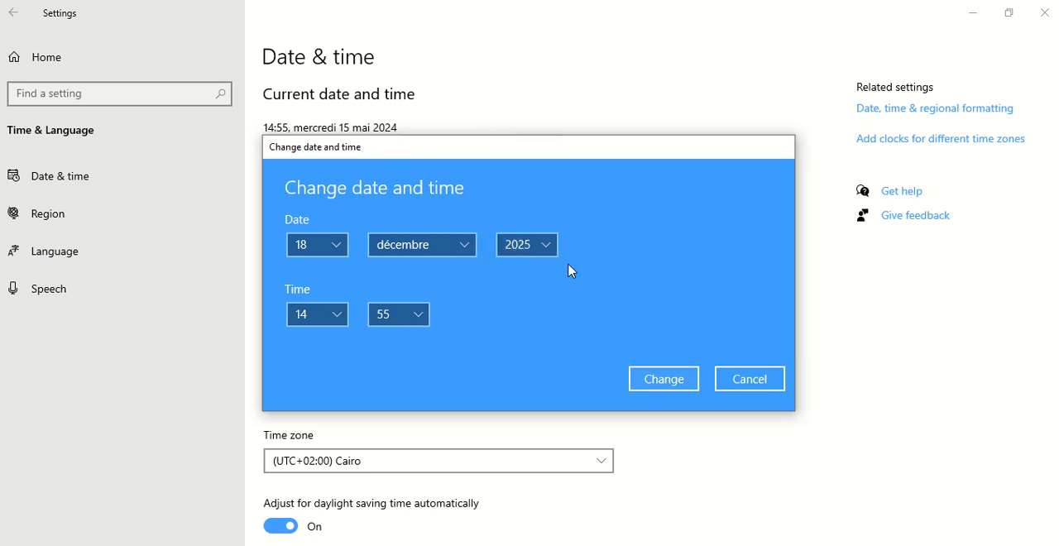
click(661, 380)
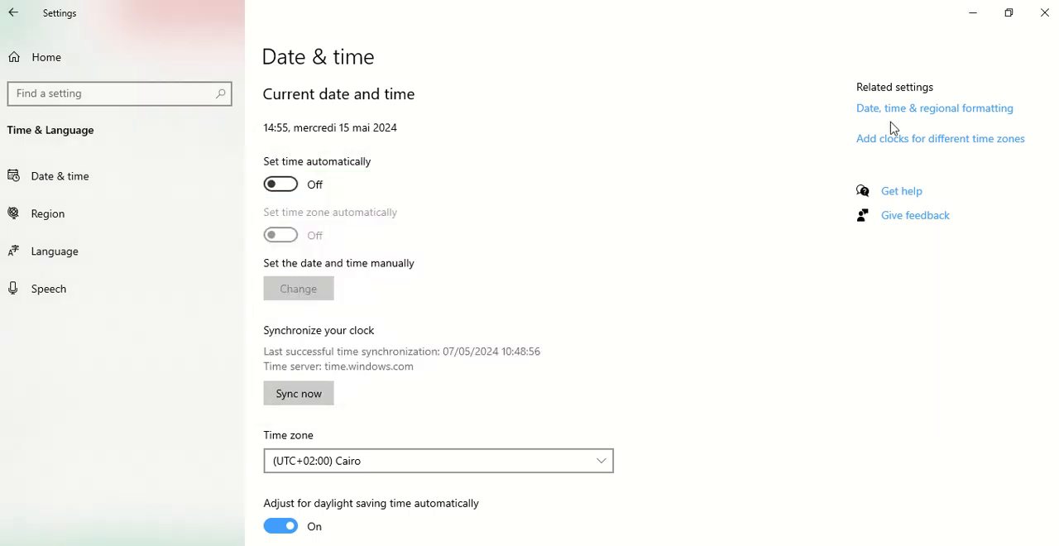
click(1045, 12)
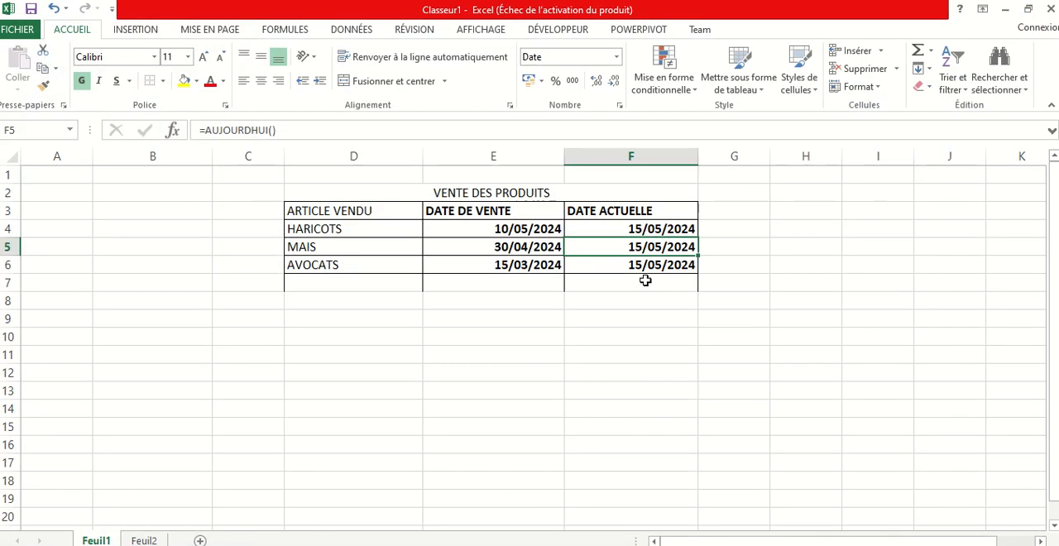
Re-enter the AUJOURDHUI formula in F4 to refresh the current date column
click(671, 228)
double_click(671, 229)
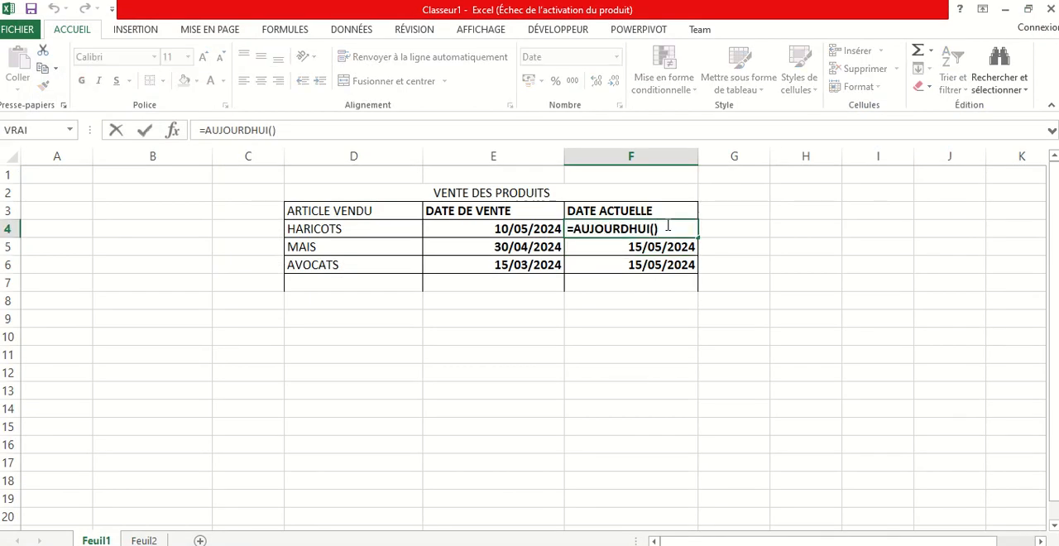
key(Return)
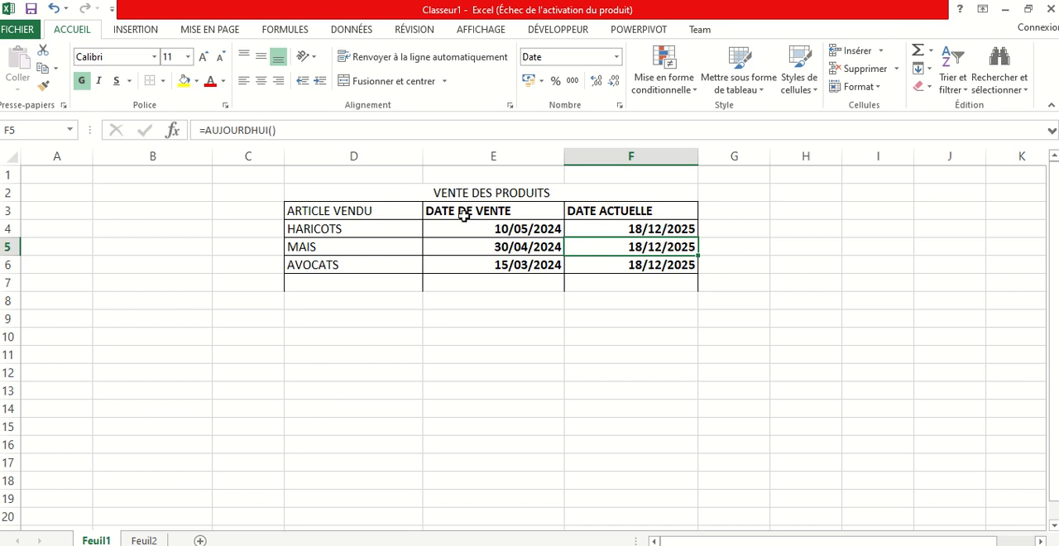
Examine the DATE formula in E4 and the AUJOURDHUI formulas in F4 and F5, leaving them unedited
click(503, 231)
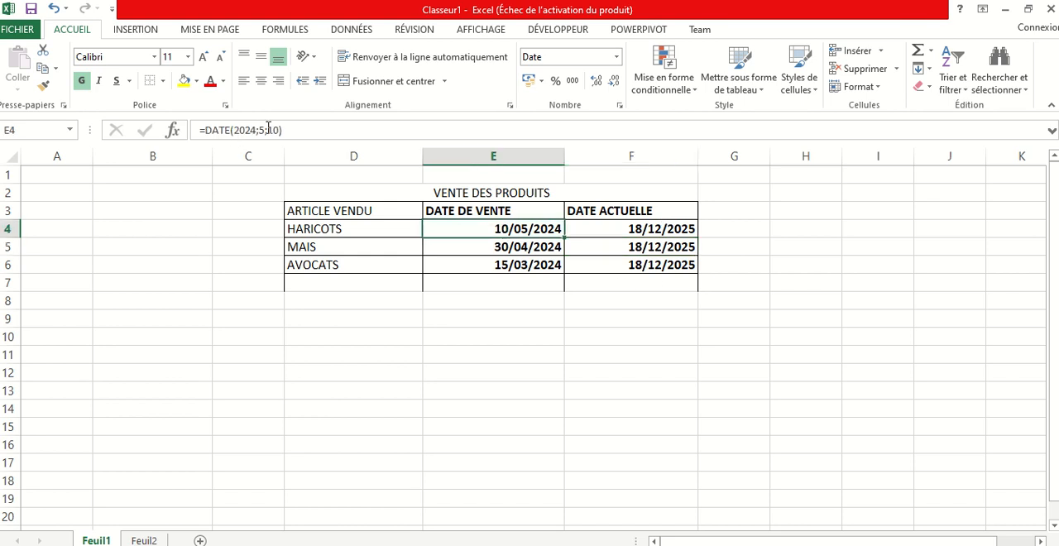
drag(291, 130, 193, 129)
click(517, 304)
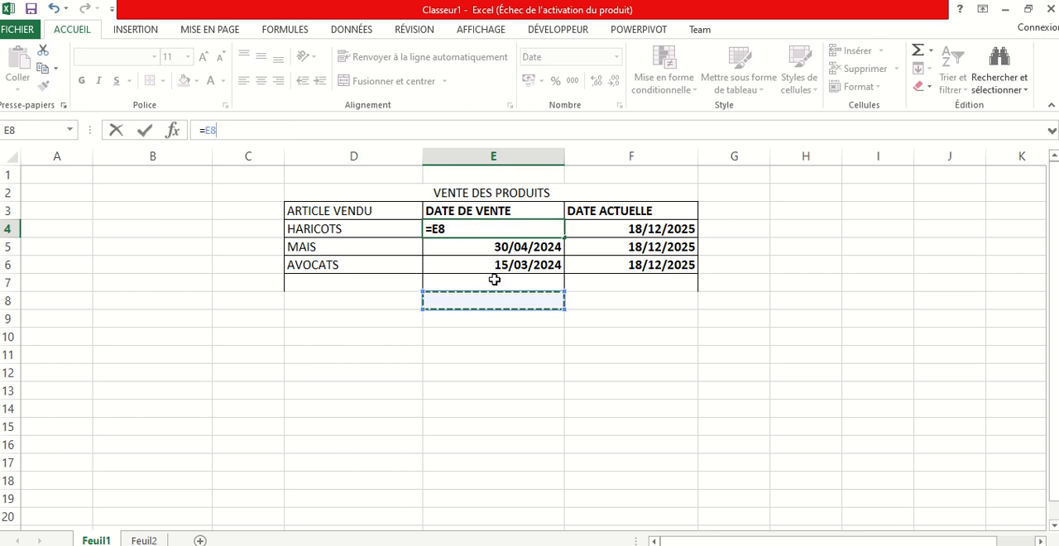
key(Escape)
click(634, 228)
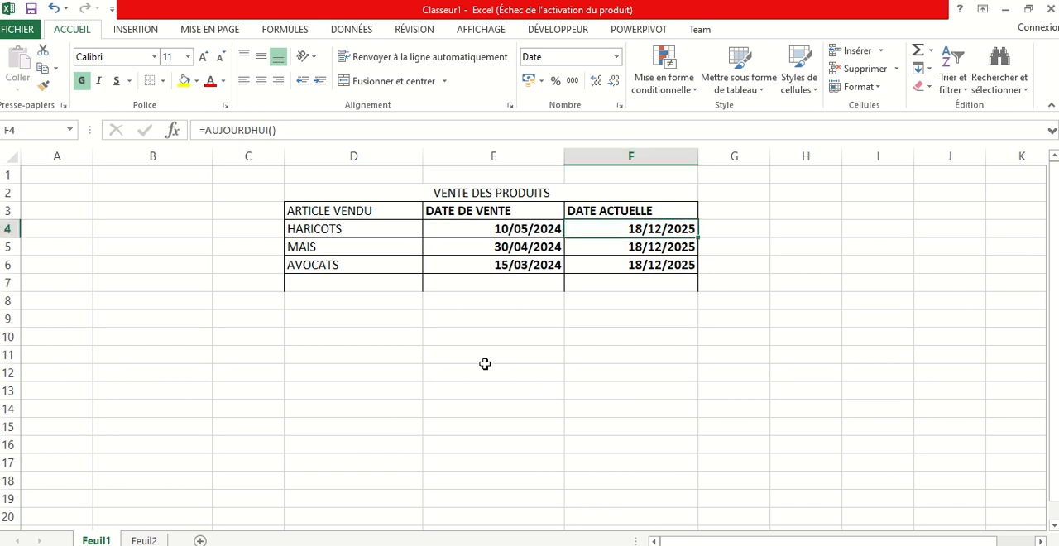
click(447, 354)
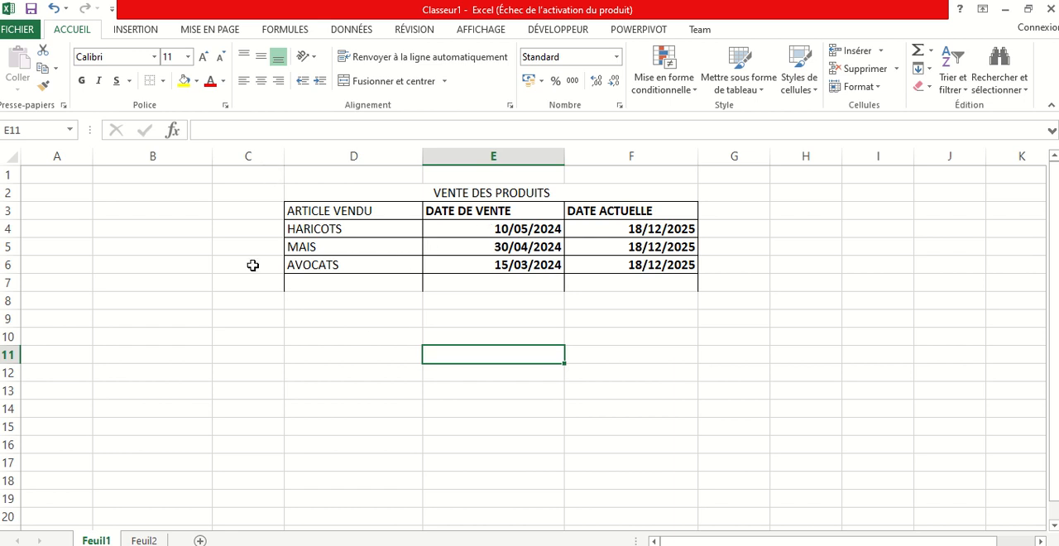
click(462, 209)
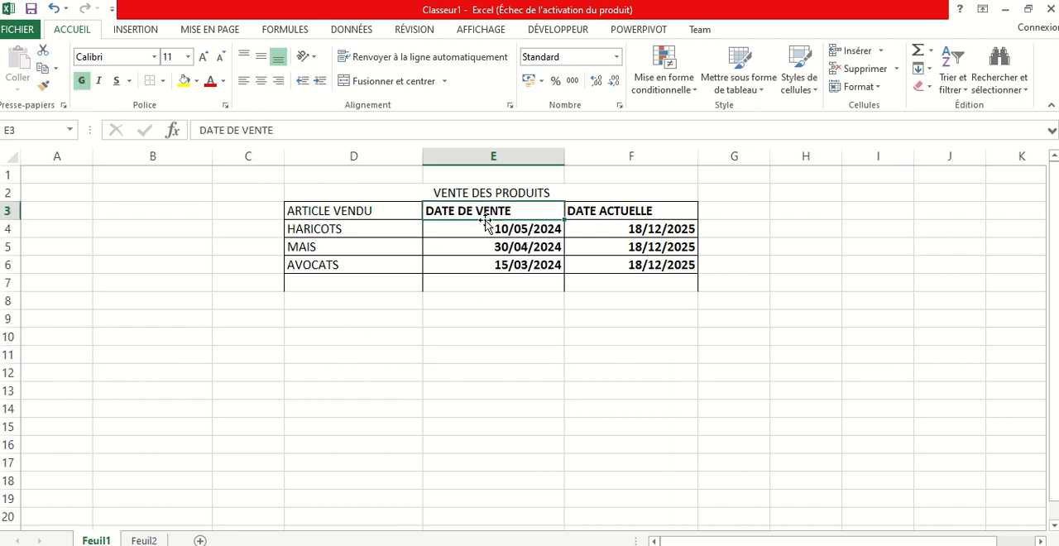
double_click(642, 241)
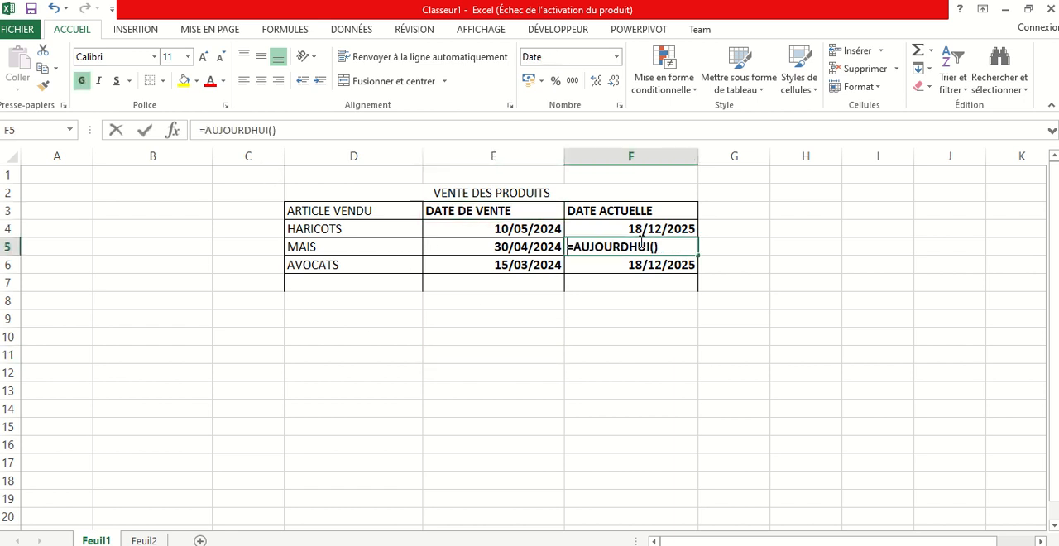
click(660, 326)
mouse_move(377, 7)
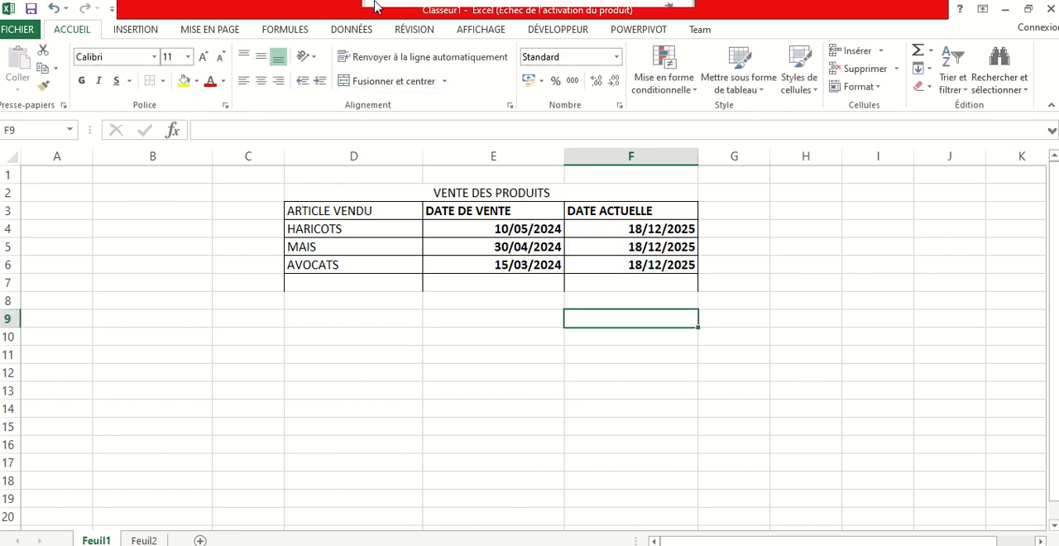